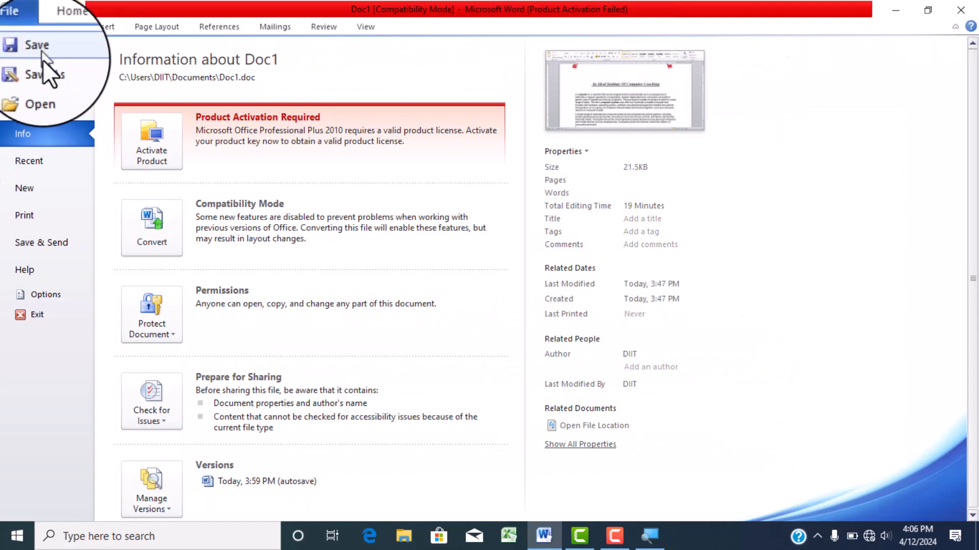
Step: Create a new blank document and look at the WordArt styles available in it
click(41, 185)
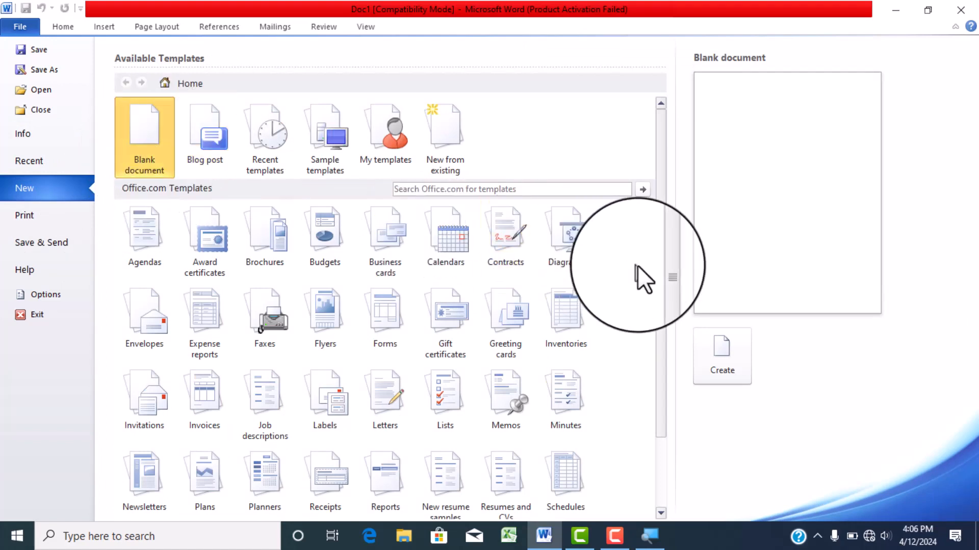
click(723, 347)
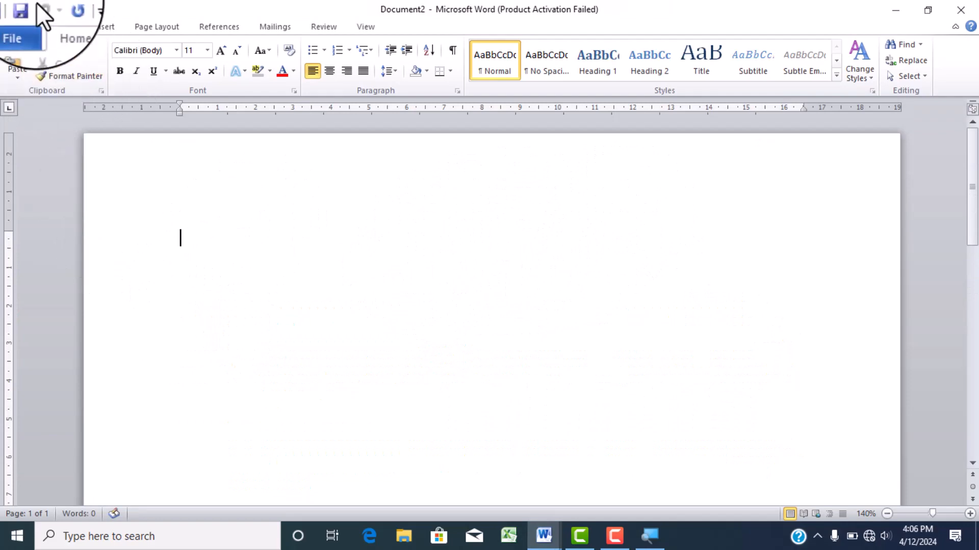
click(112, 25)
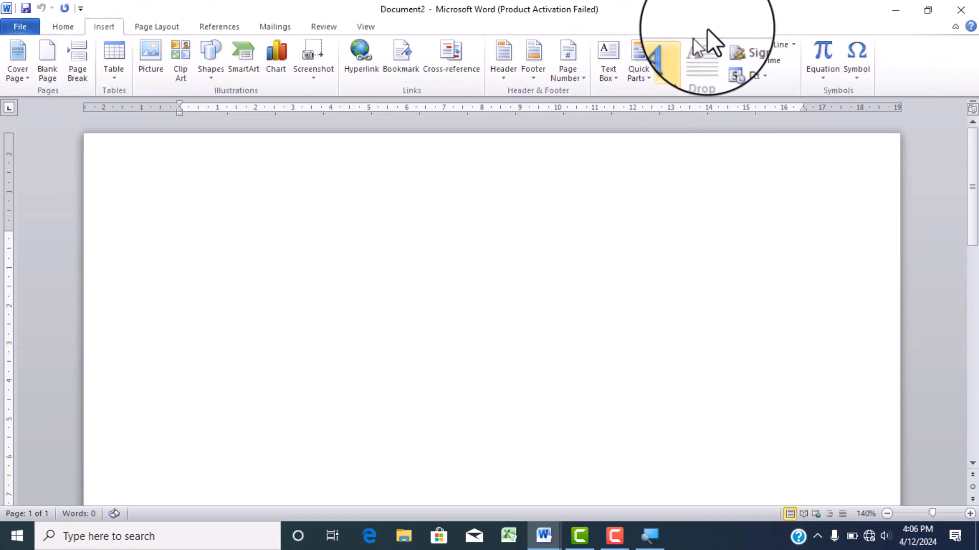
click(667, 70)
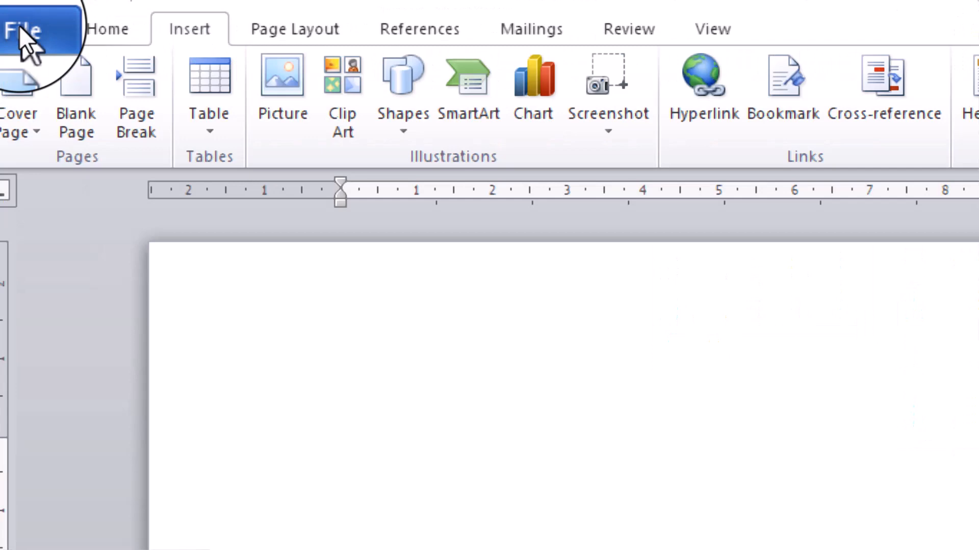
Step: Save the blank document as PROJECT1 in the Documents folder, using the Word 97-2003 Document format
click(20, 28)
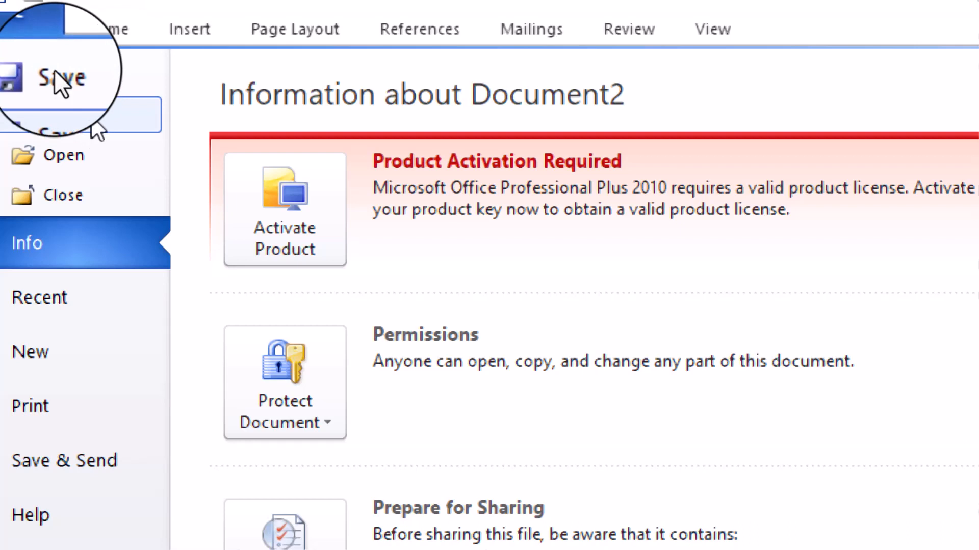
click(92, 123)
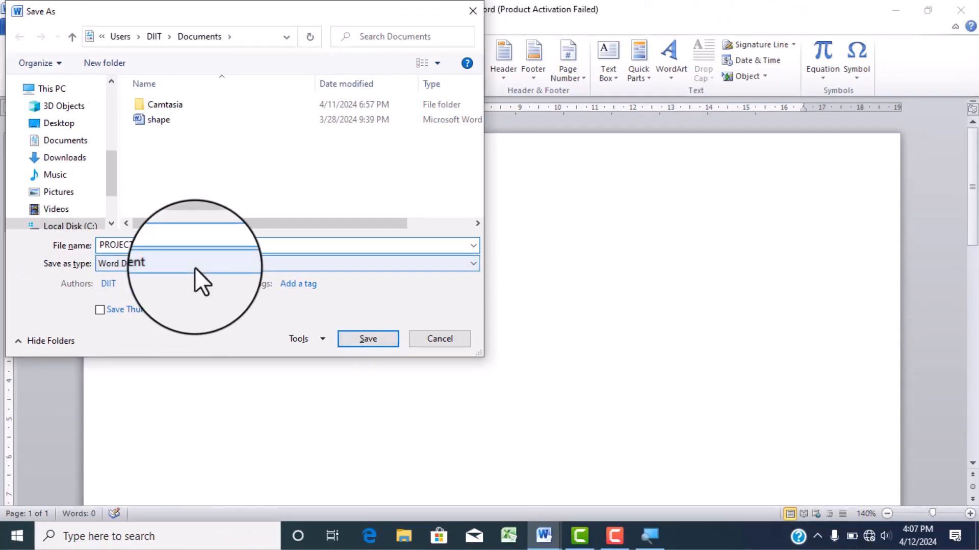
click(337, 117)
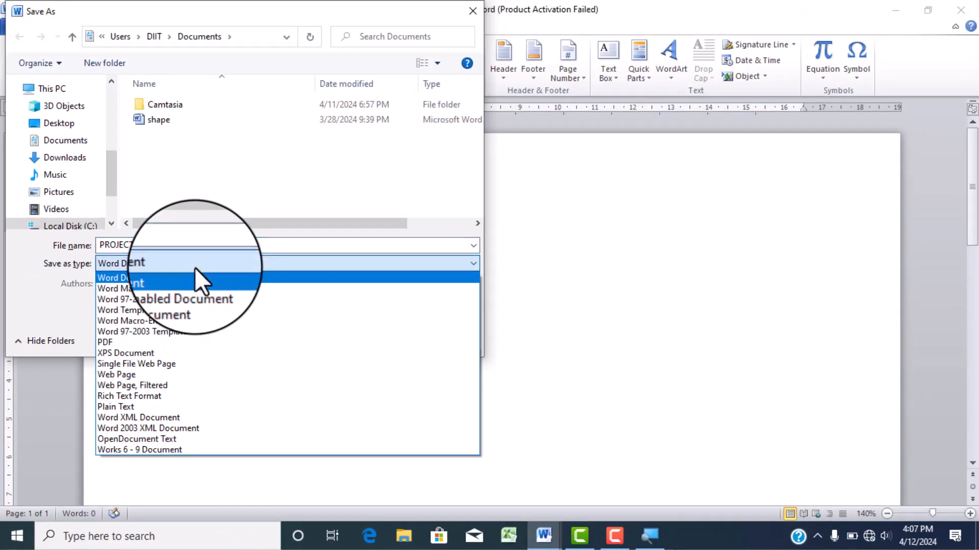
click(154, 300)
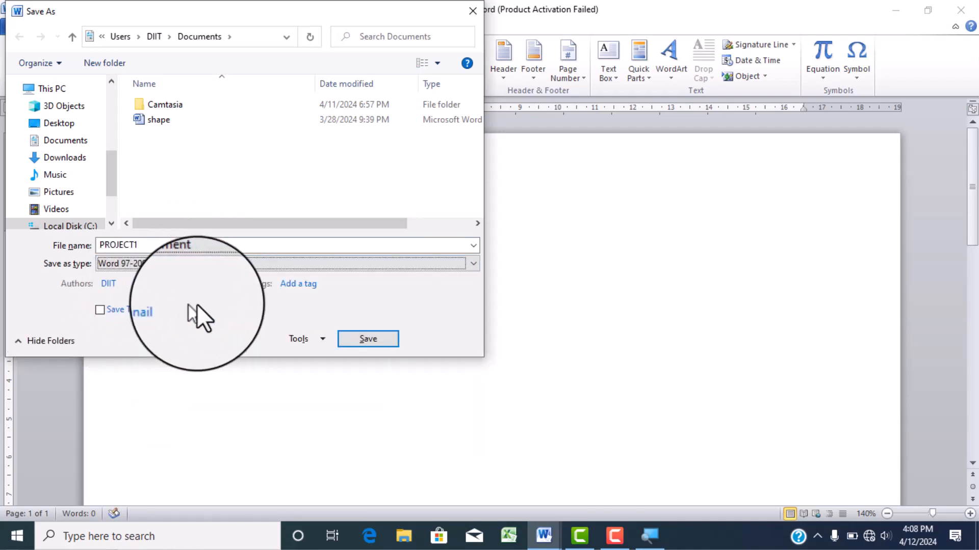
click(357, 337)
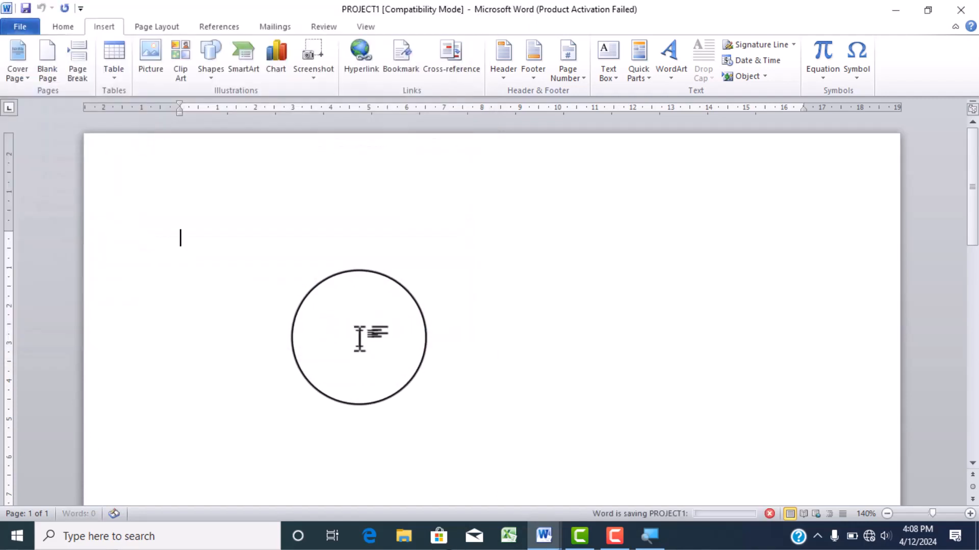
Step: Insert WordArt in the black arched style with the text "DIIT COMPUTER EDUCATION CENTRE", keeping Arial Black at size 36
click(671, 72)
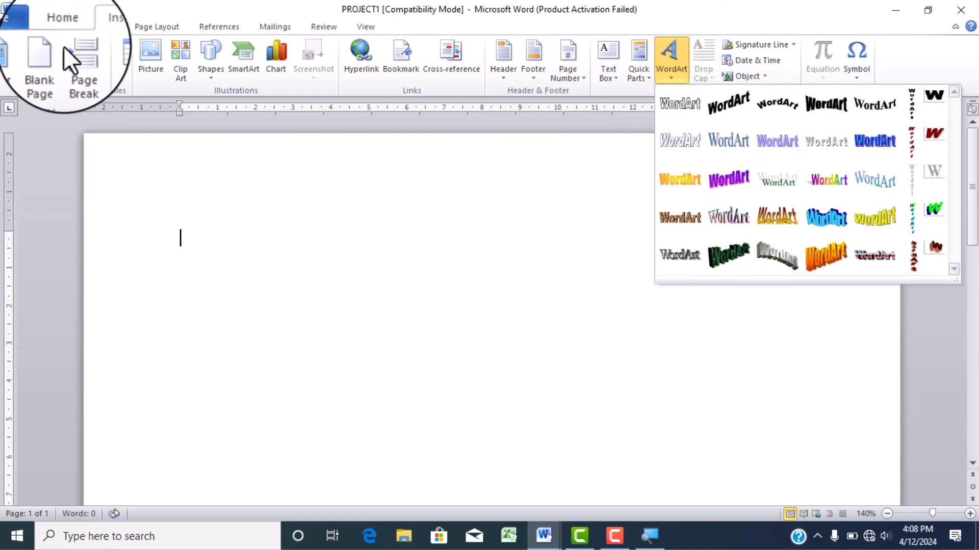
click(64, 29)
click(109, 28)
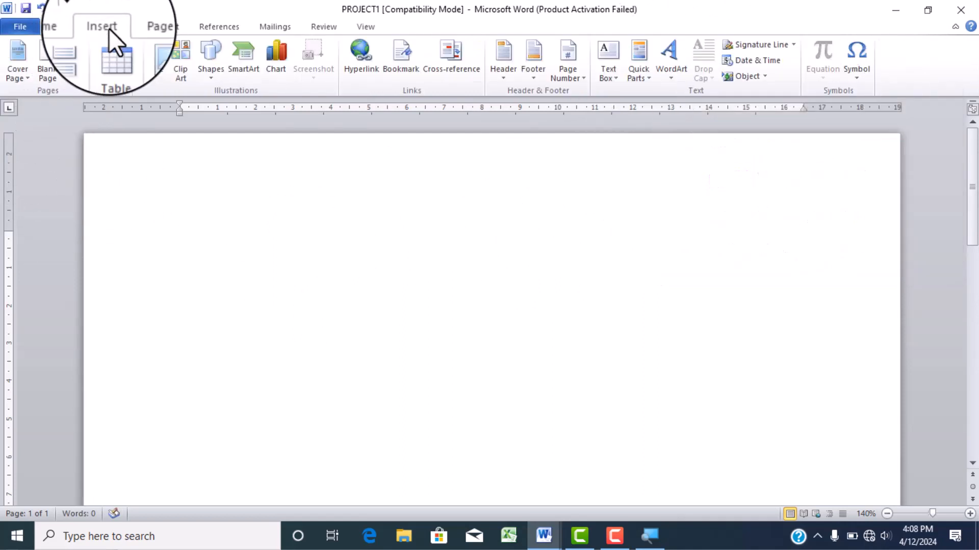
click(671, 67)
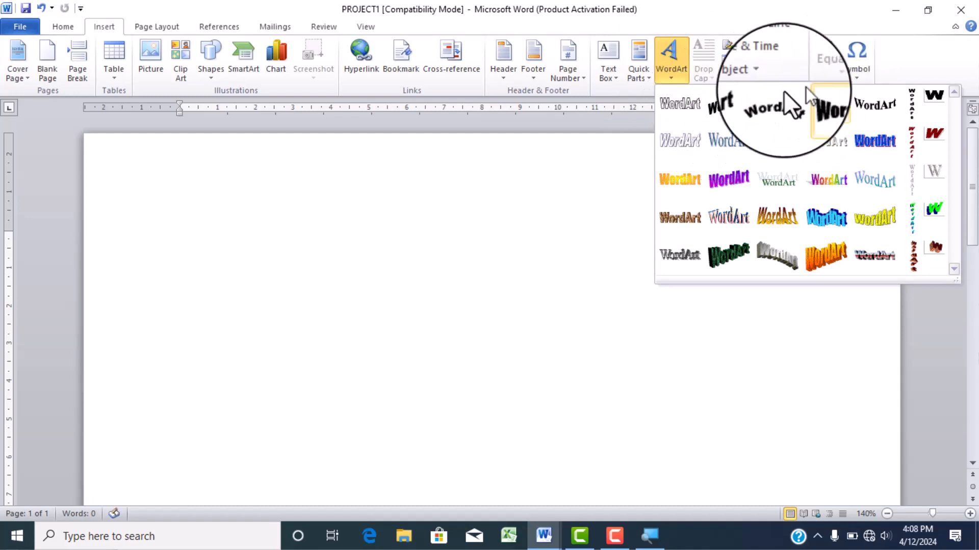
click(778, 103)
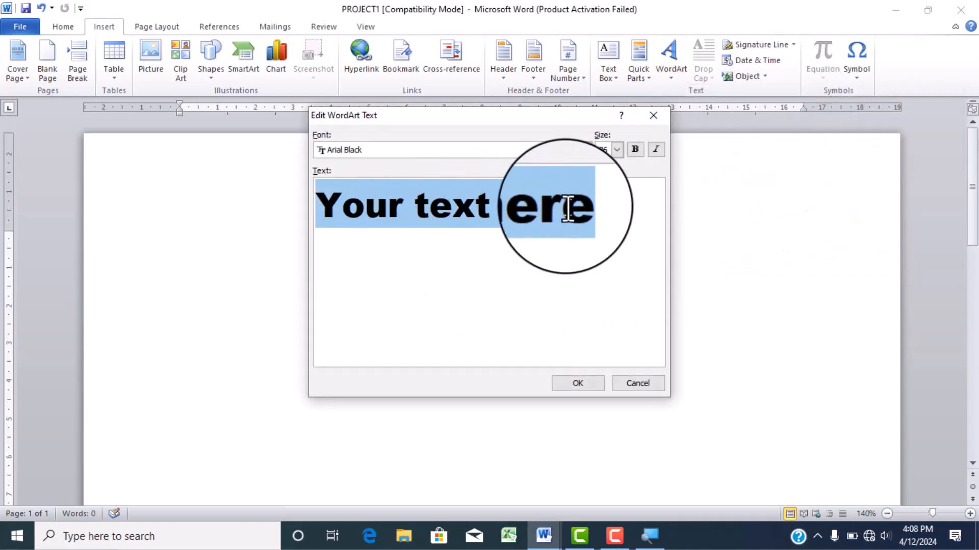
key(Delete)
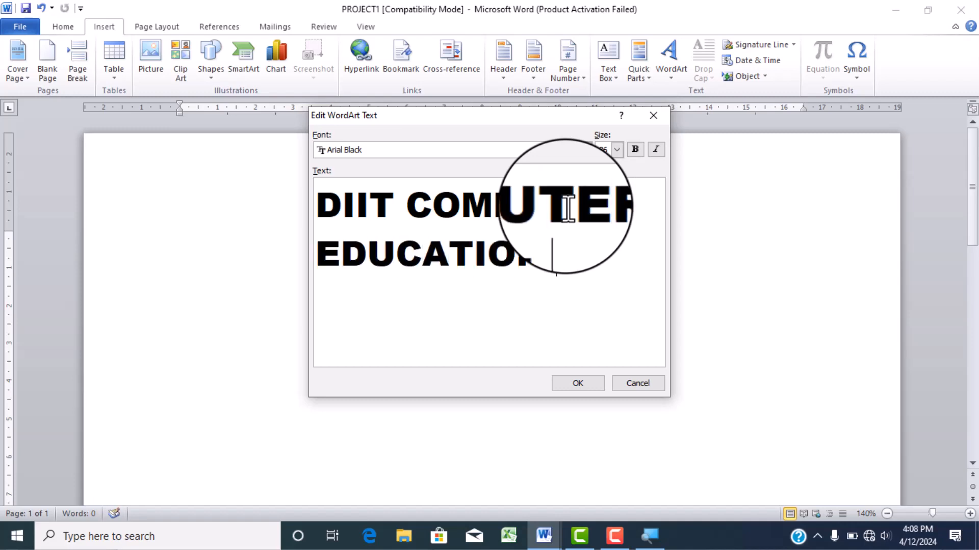
text(RE)
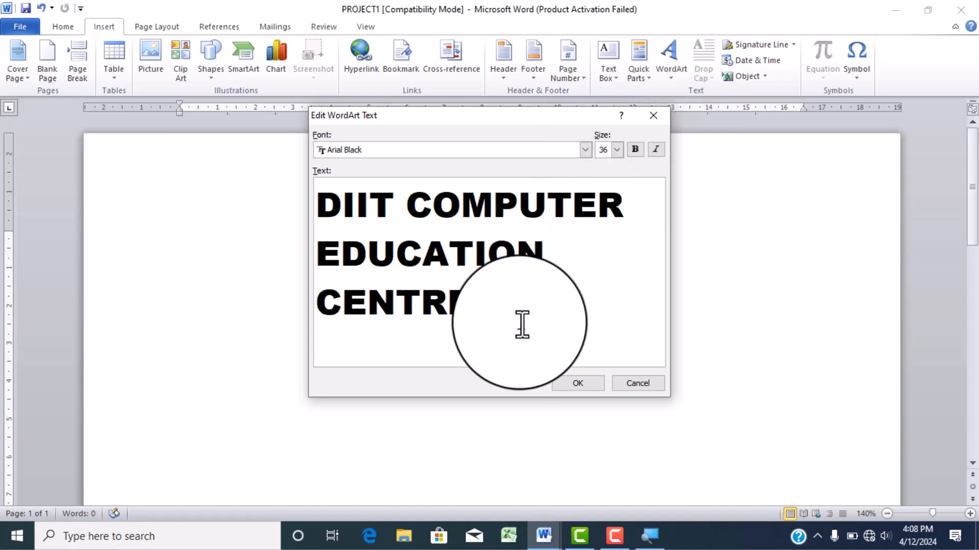
click(576, 385)
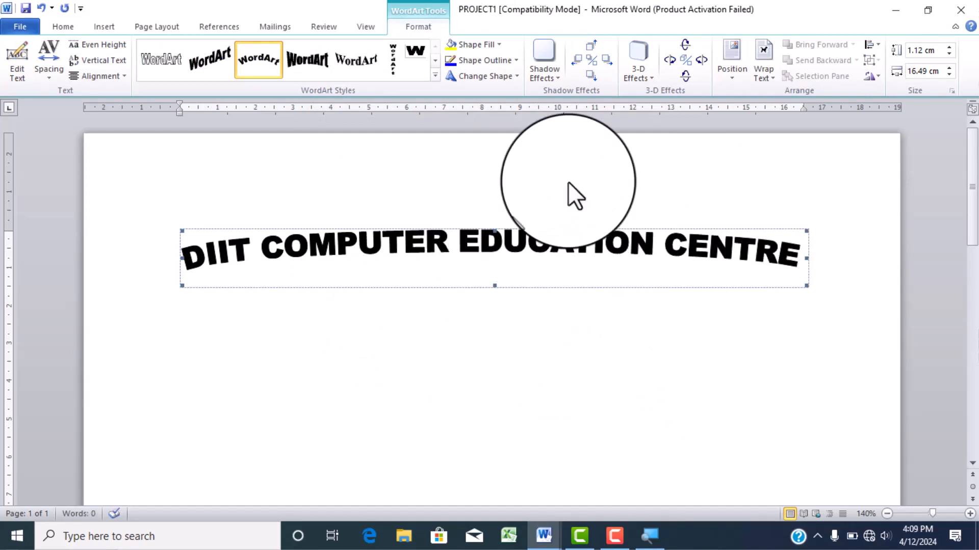
click(533, 340)
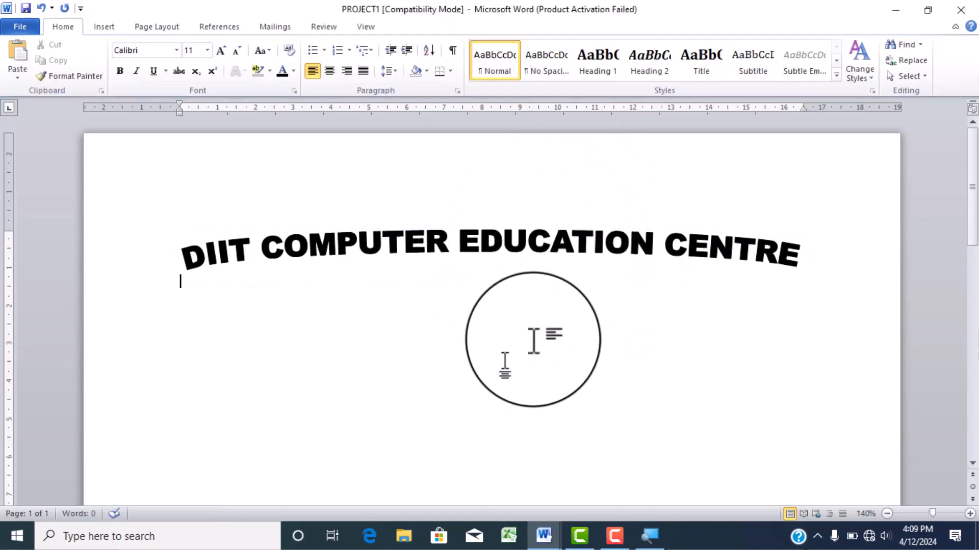
Step: Set the text wrapping of the "DIIT COMPUTER EDUCATION CENTRE" WordArt to Through
click(516, 249)
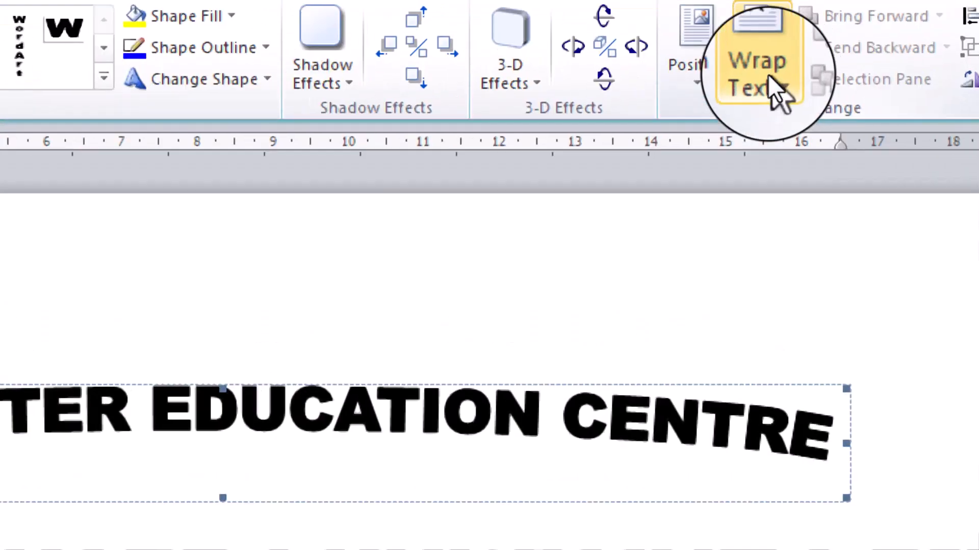
click(768, 74)
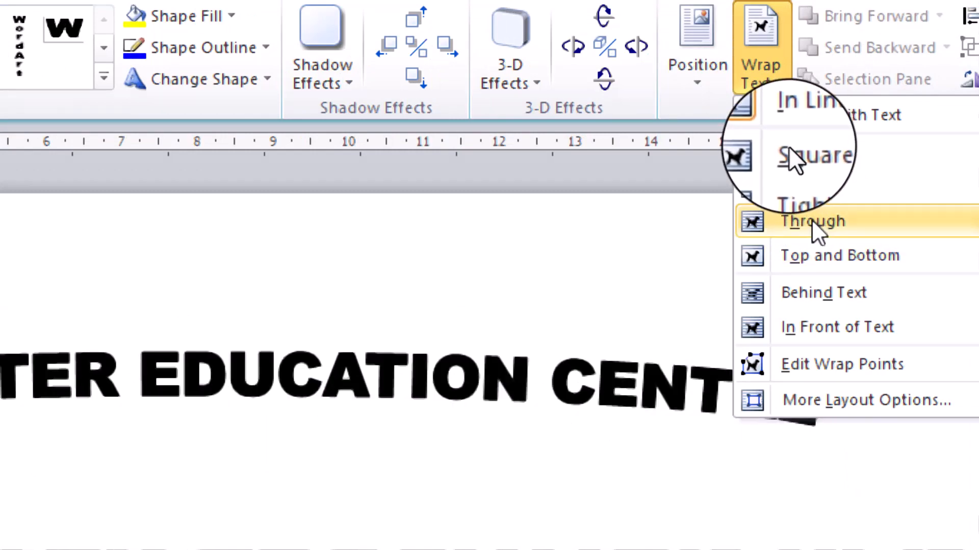
click(813, 221)
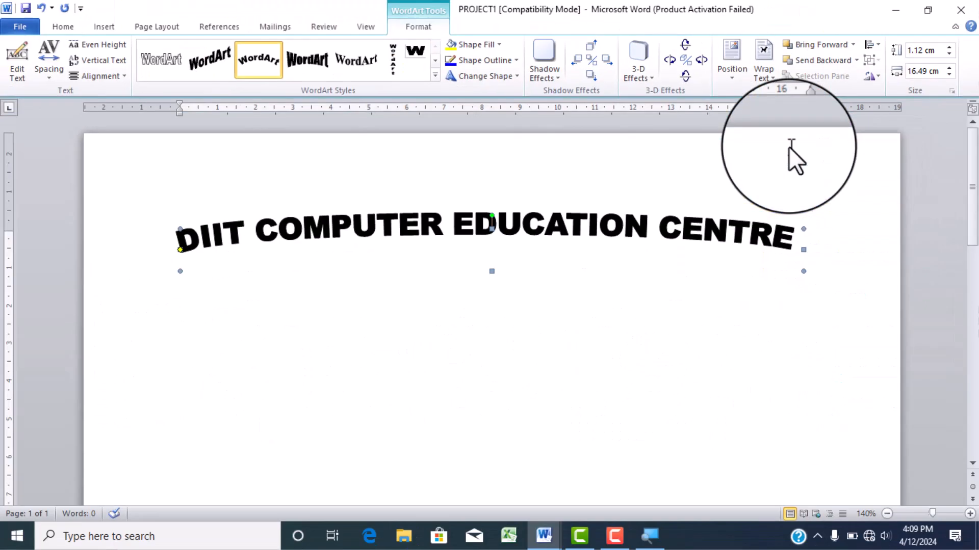
Step: Move the WordArt heading up into the page's upper margin area
drag(612, 230, 584, 329)
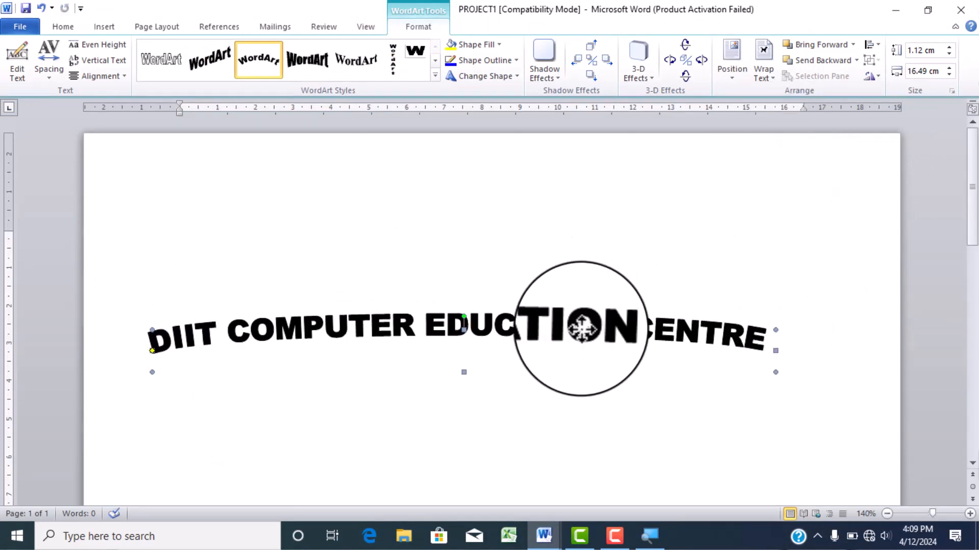
key(ctrl+z)
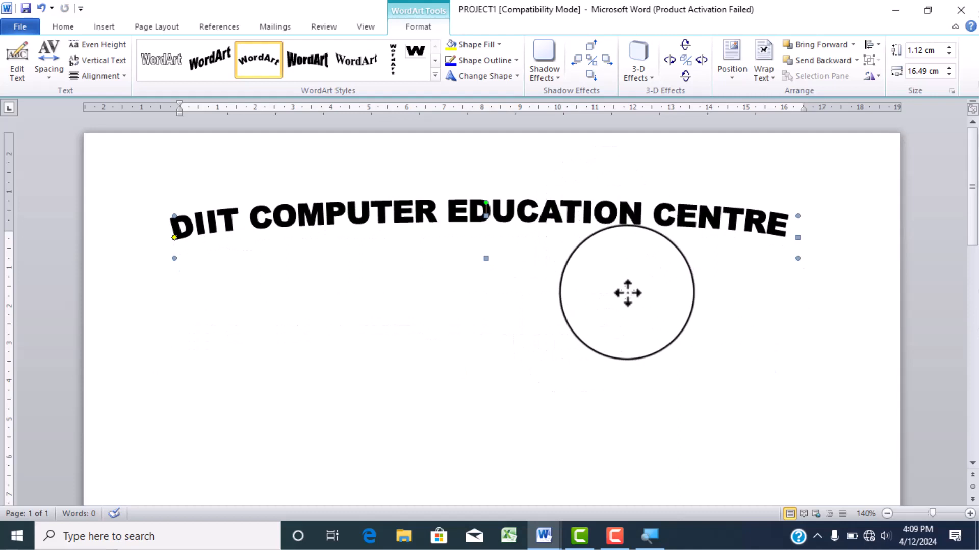
drag(627, 293, 607, 201)
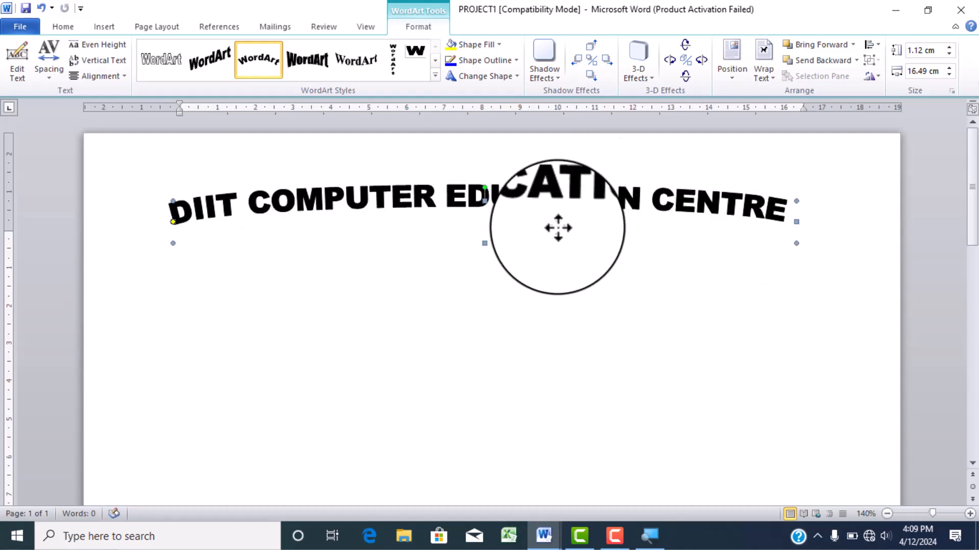
drag(561, 225, 612, 186)
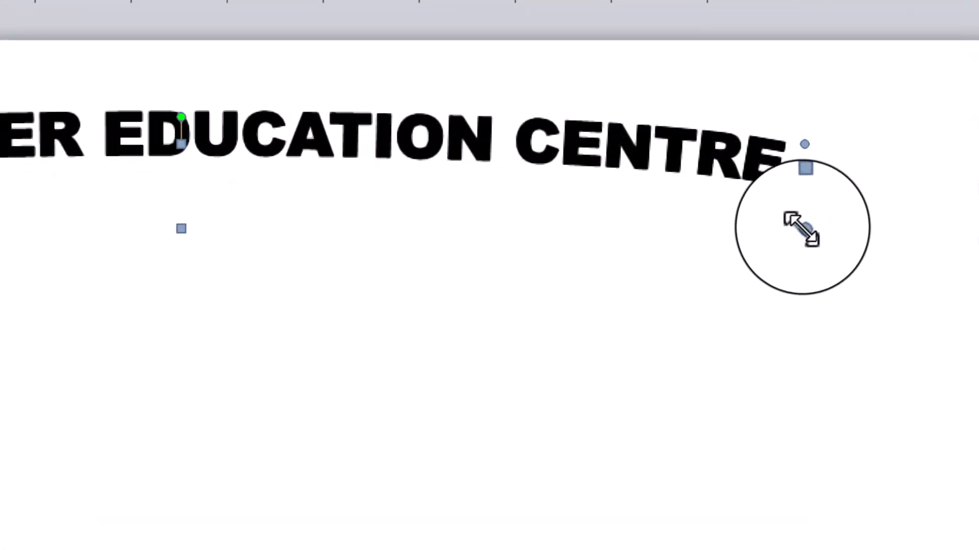
Step: Resize the WordArt heading to about 4.83 cm high and 15.53 cm wide for a steeper arch, and centre it across the page
drag(801, 228, 758, 423)
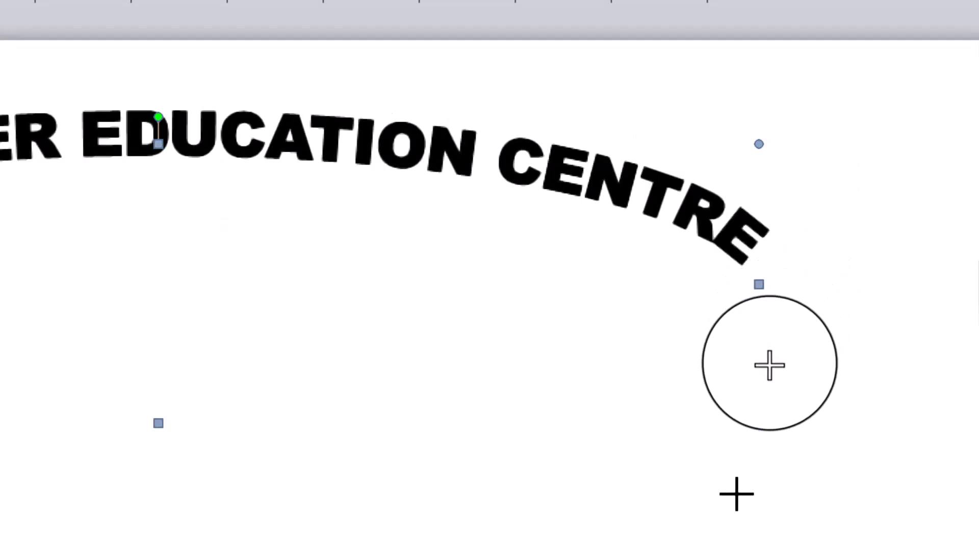
drag(731, 508, 731, 507)
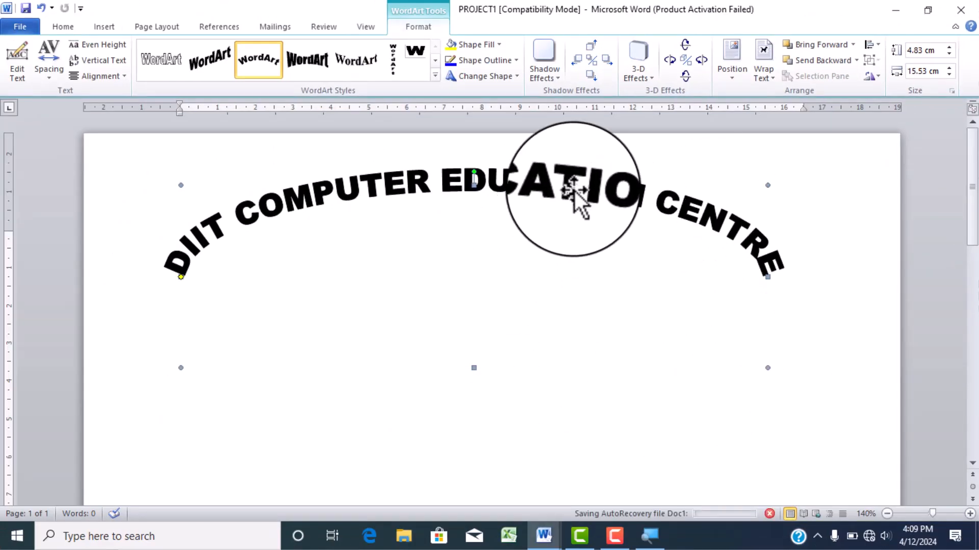
drag(574, 186, 599, 179)
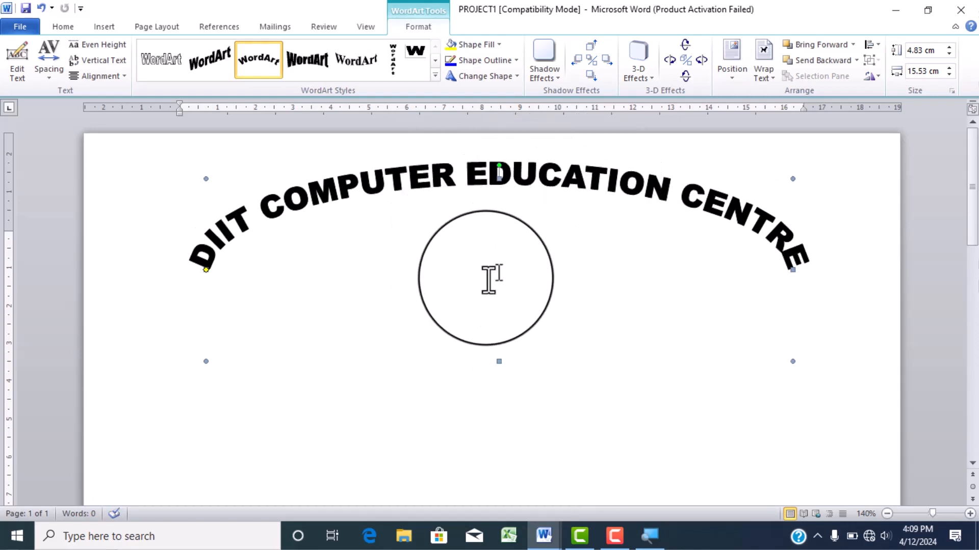
Step: Fill the WordArt heading with red and place the text cursor on the blank area below its arch
click(477, 43)
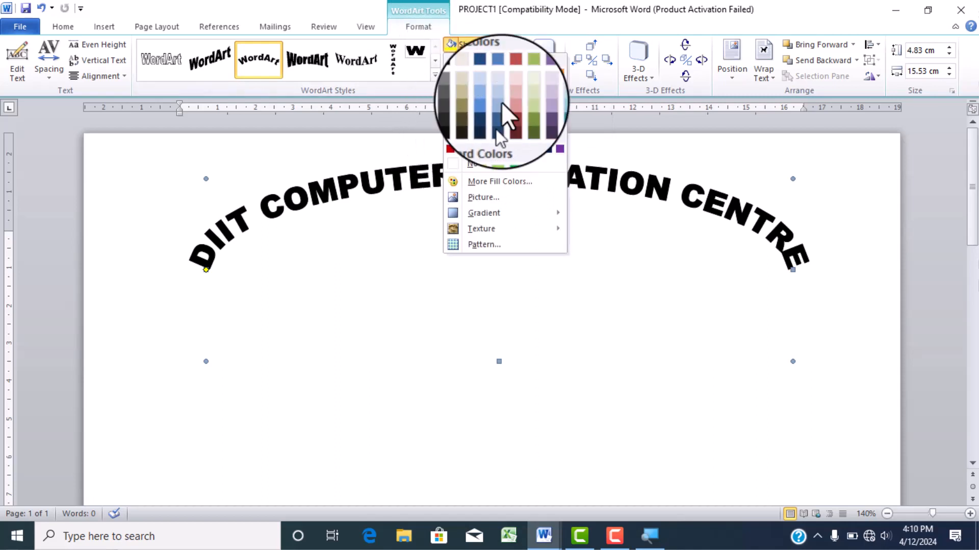
click(462, 149)
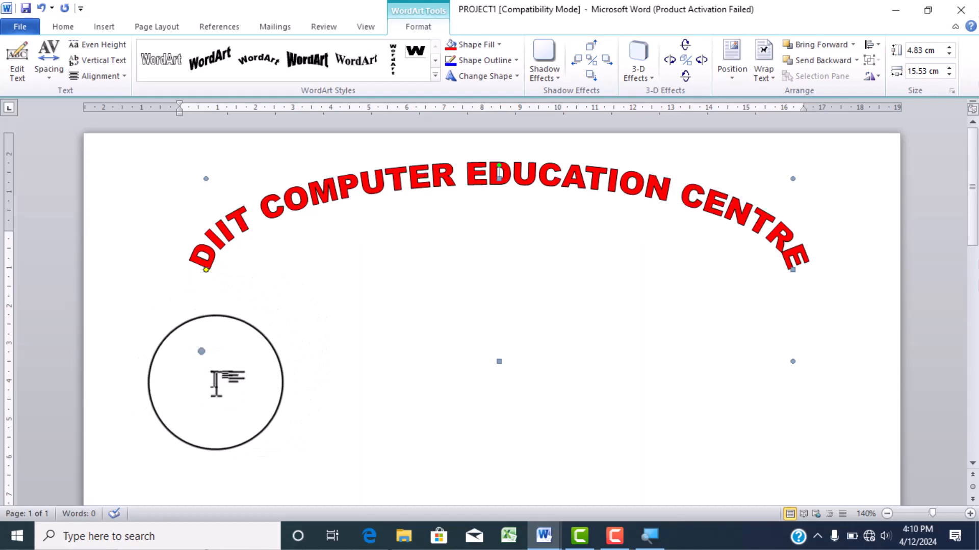
click(224, 351)
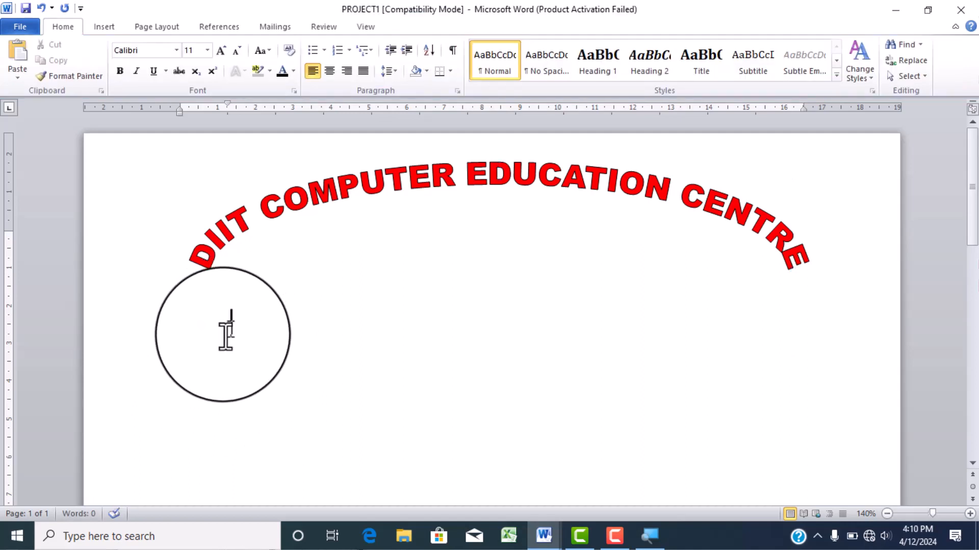
double_click(179, 311)
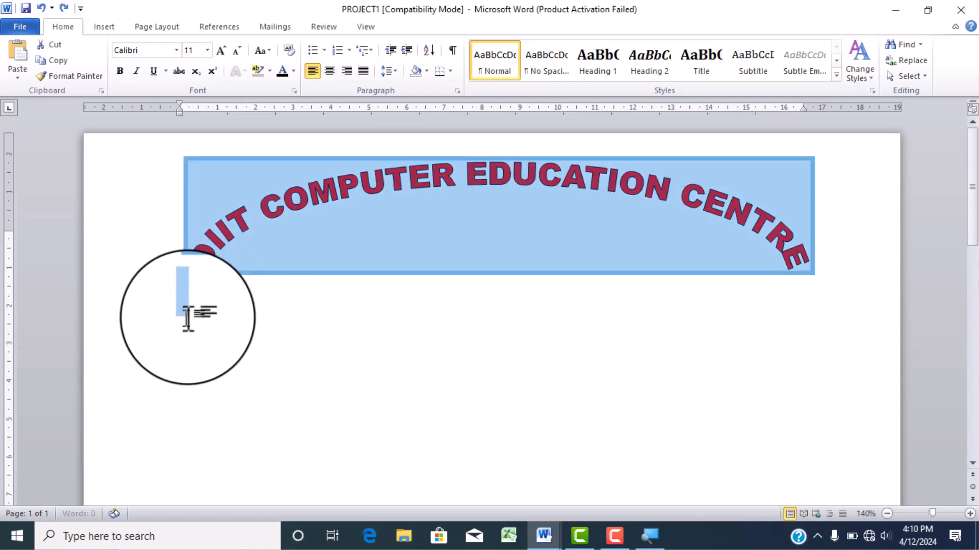
double_click(194, 318)
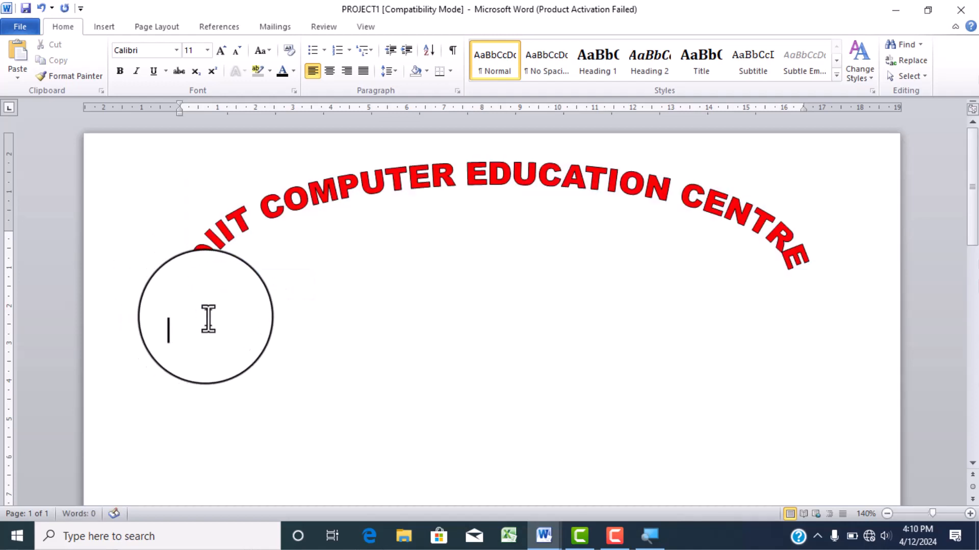
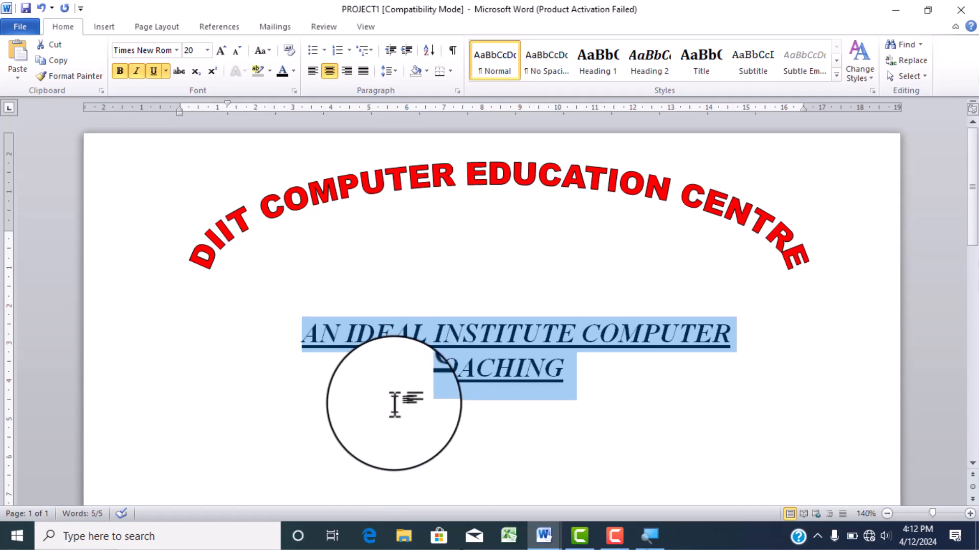
Step: Change the case of the selected "AN IDEAL INSTITUTE COMPUTER COACHING" subheading to Capitalize Each Word
click(270, 51)
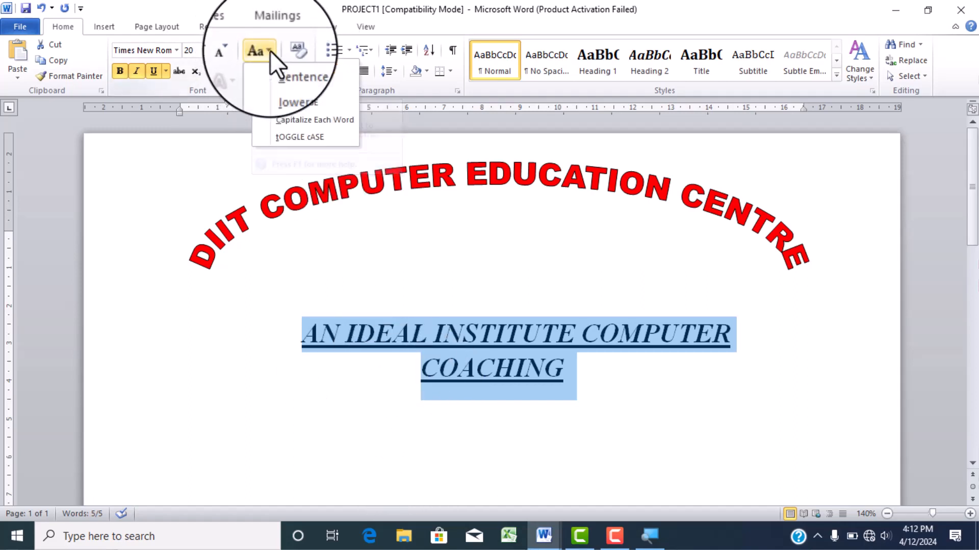
click(313, 120)
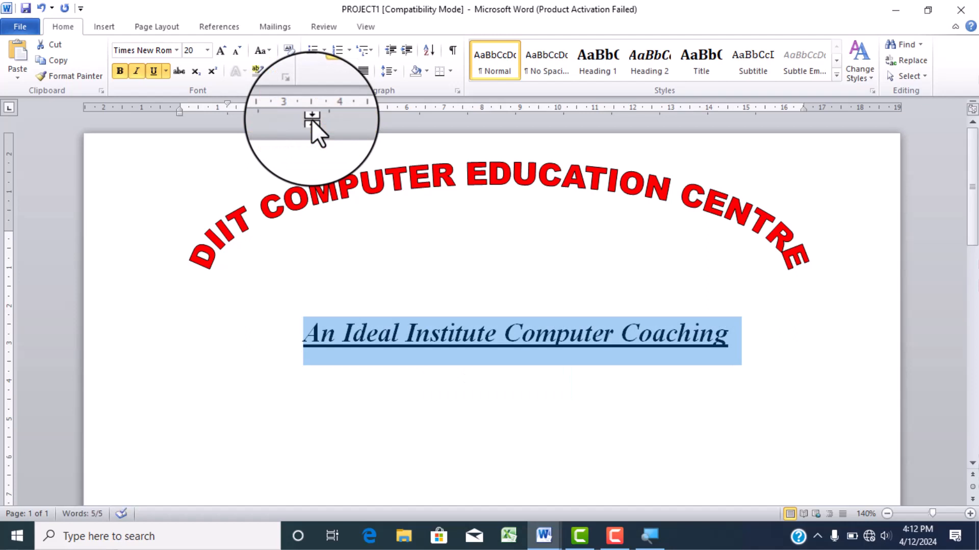
Step: Deselect the subheading and place the text cursor at the left margin on the blank line below it
click(530, 352)
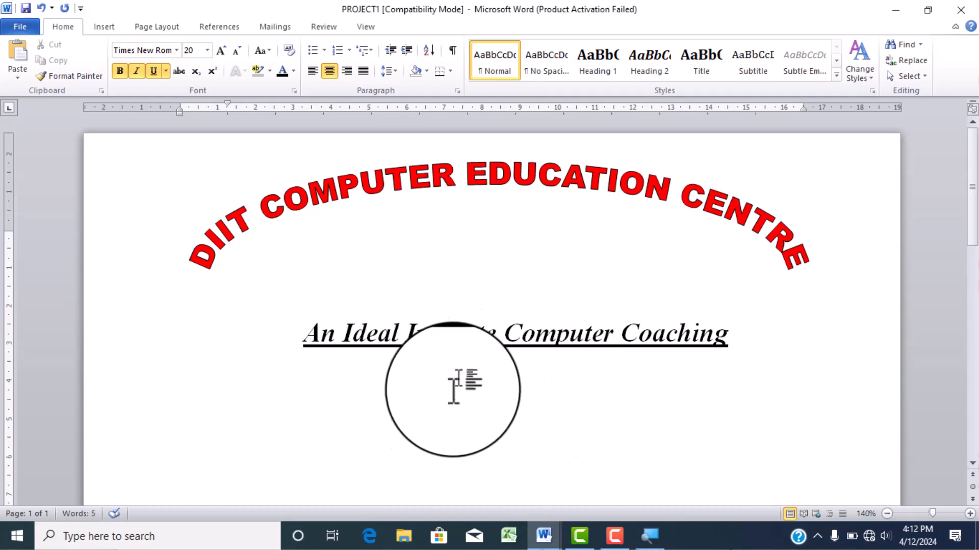
scroll(453, 390, down, 3)
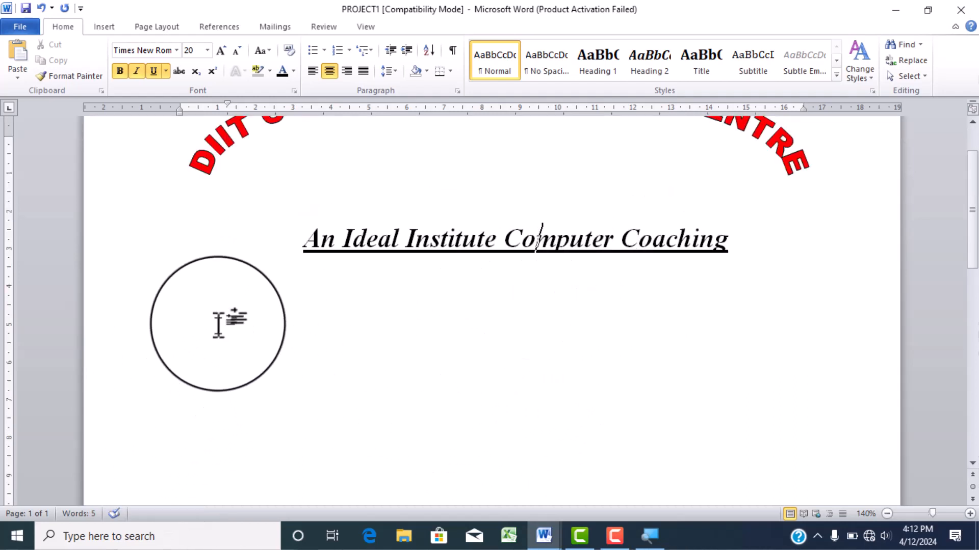
click(209, 326)
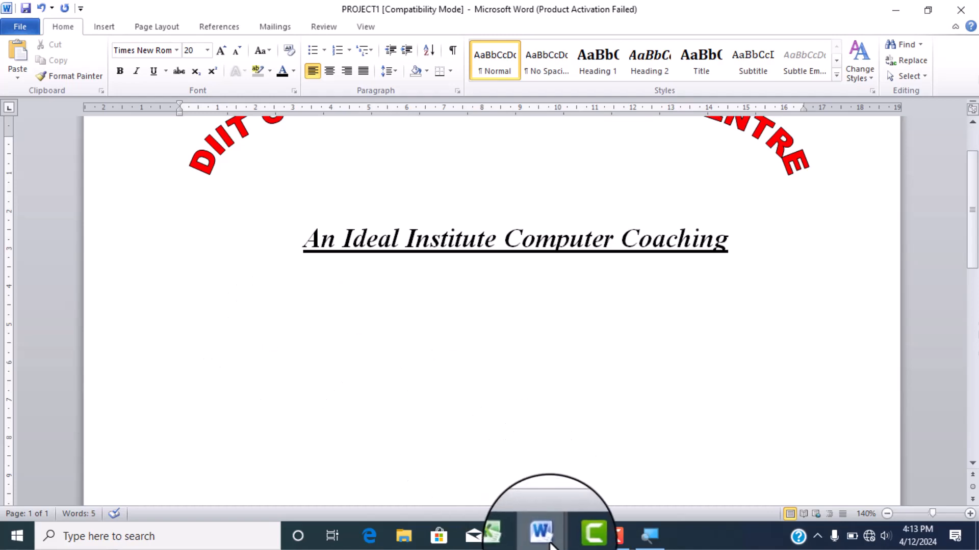
Step: Switch to the Doc1 document and copy its two paragraphs about computers below the subheading
mouse_move(553, 542)
click(491, 464)
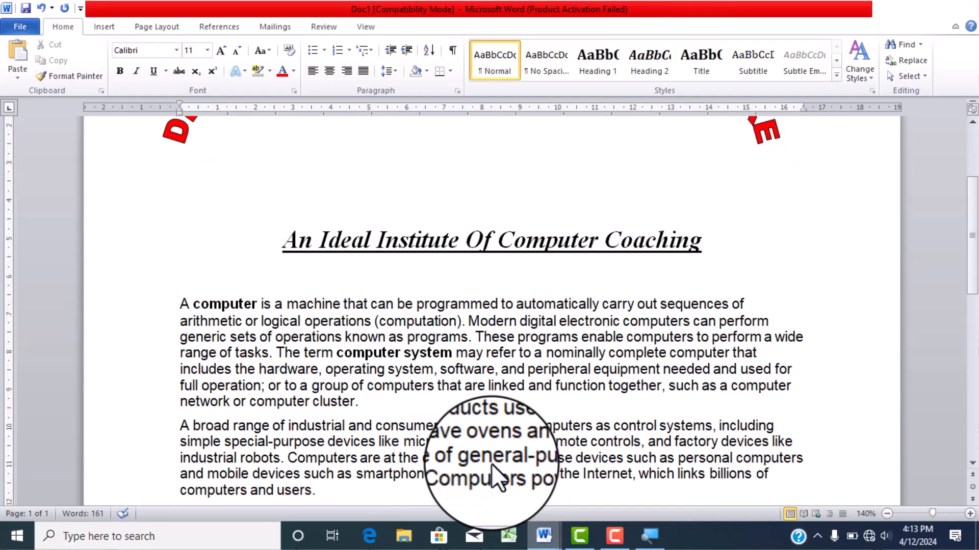
scroll(449, 357, down, 3)
scroll(455, 308, up, 1)
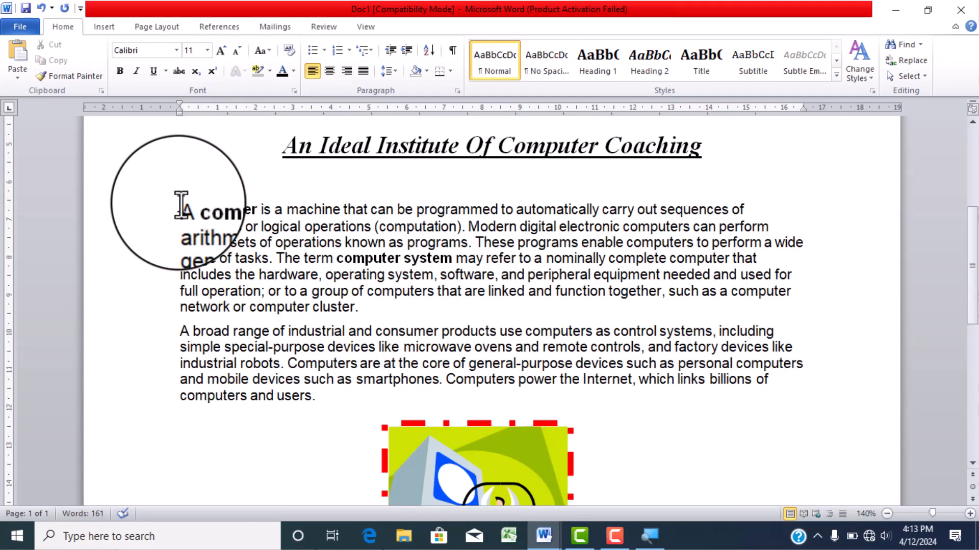
drag(182, 208, 318, 403)
key(ctrl+c)
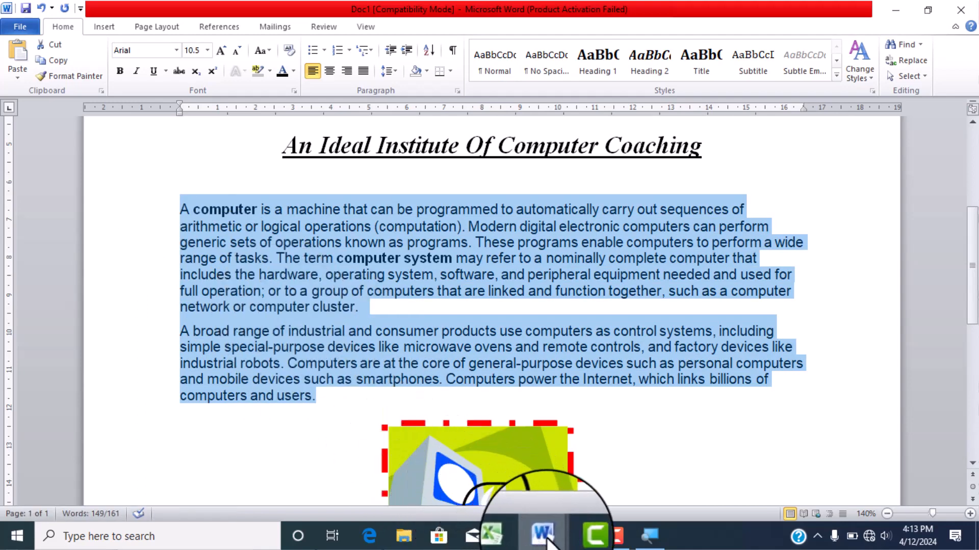
Step: Paste the copied paragraphs below the subheading in PROJECT1, keeping the source formatting
mouse_move(549, 542)
click(600, 490)
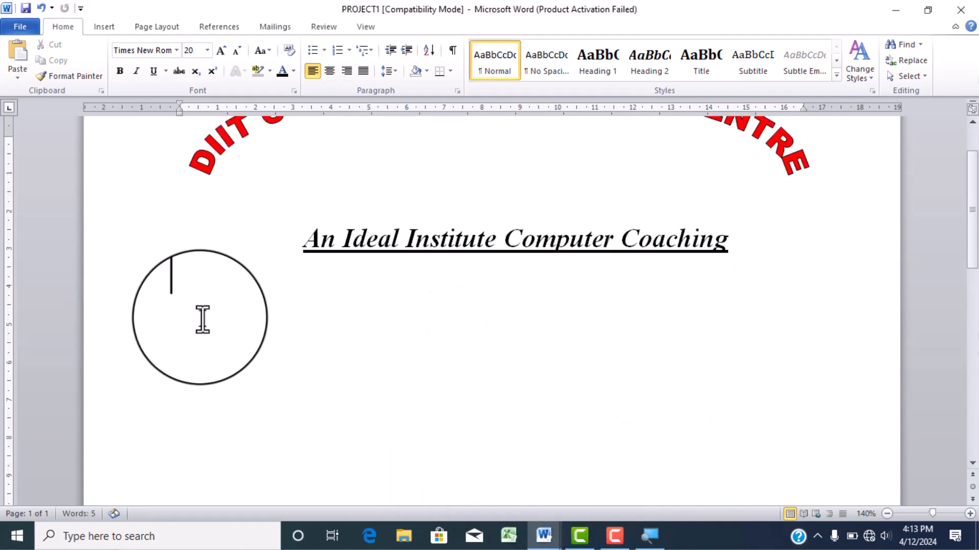
right_click(193, 287)
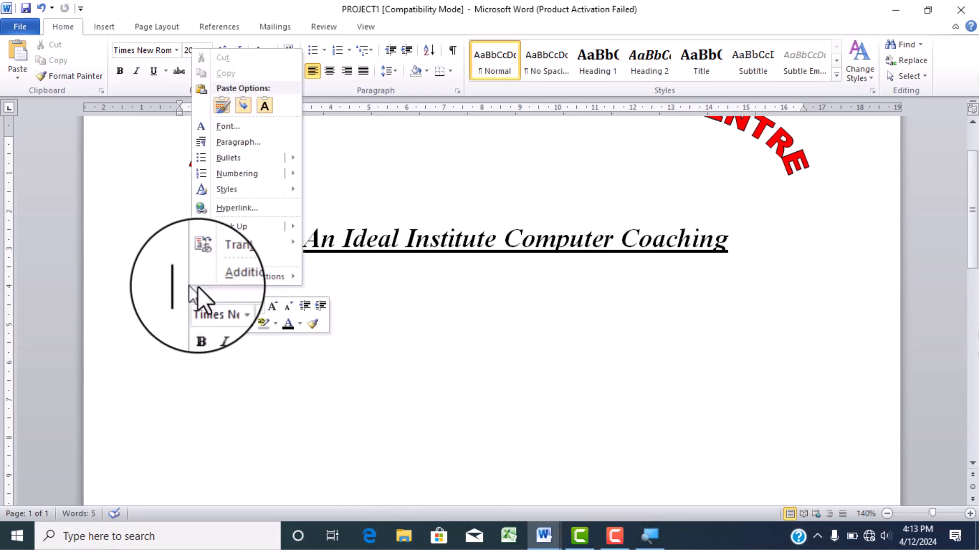
click(221, 102)
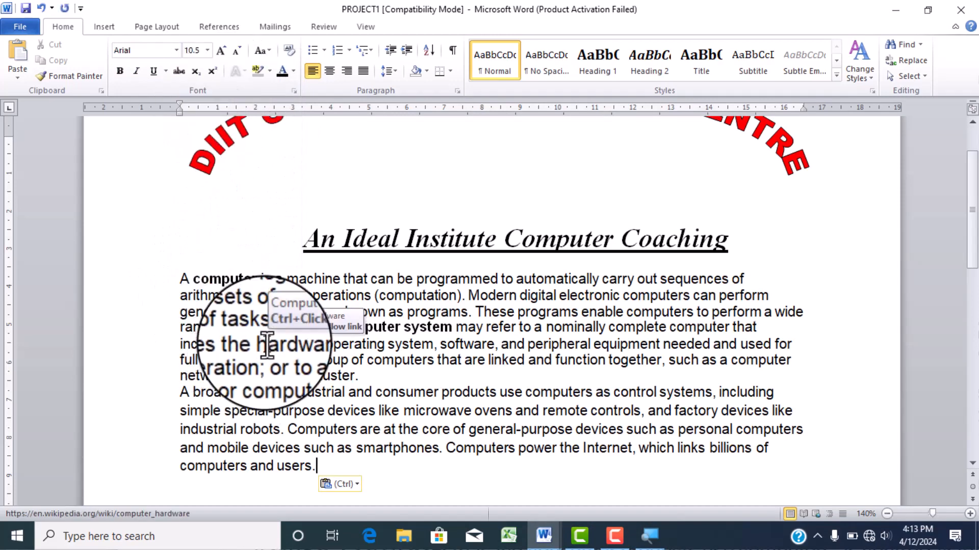
Step: Justify the two pasted paragraphs about computers and clear the selection
scroll(413, 327, down, 1)
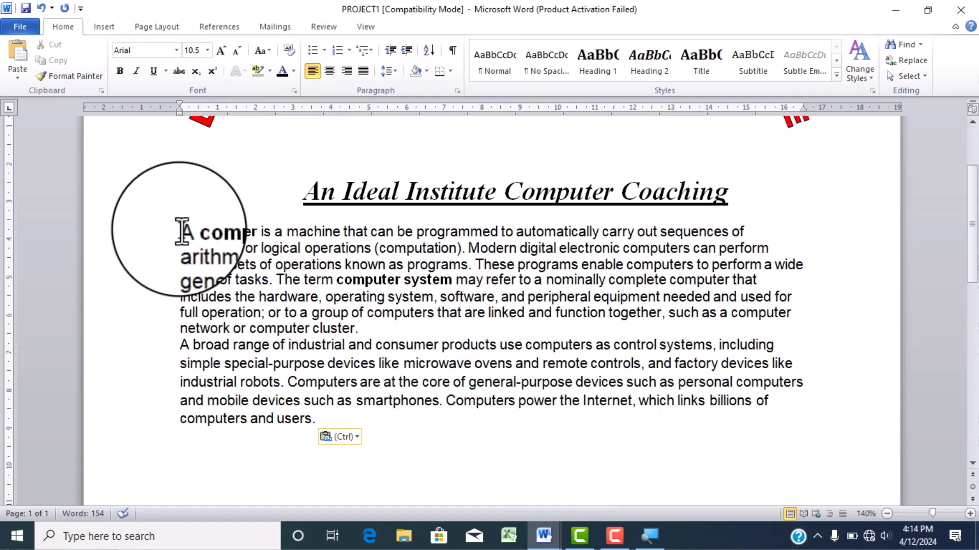
drag(182, 232, 329, 426)
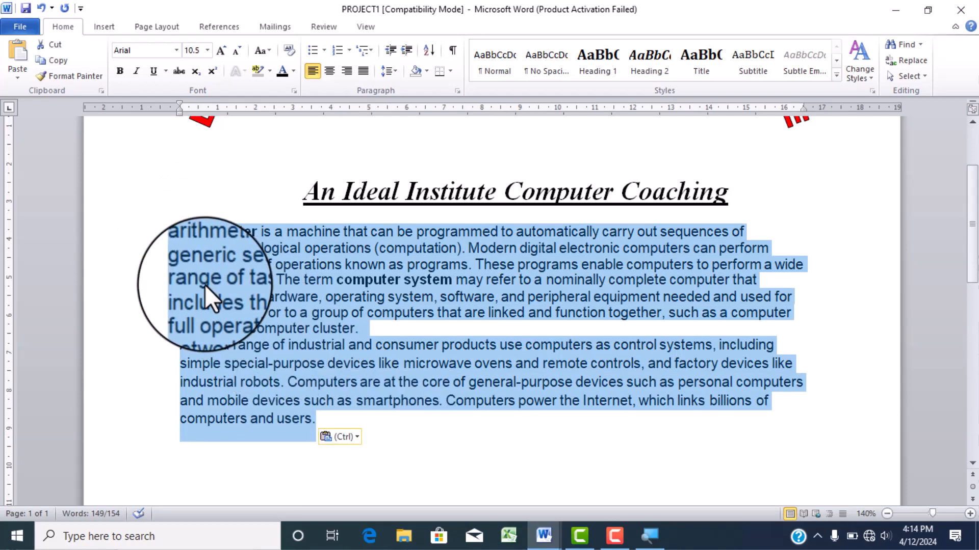
click(182, 232)
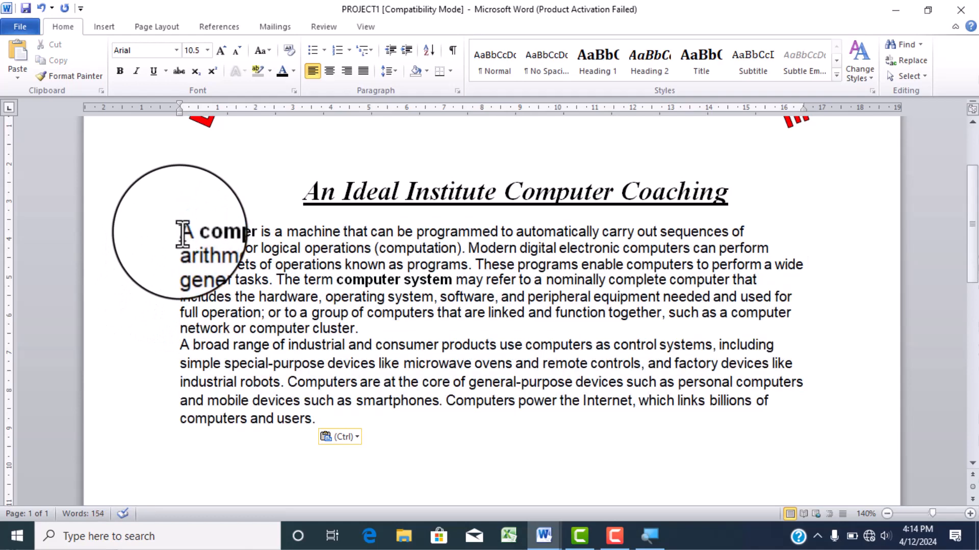
drag(181, 232, 313, 429)
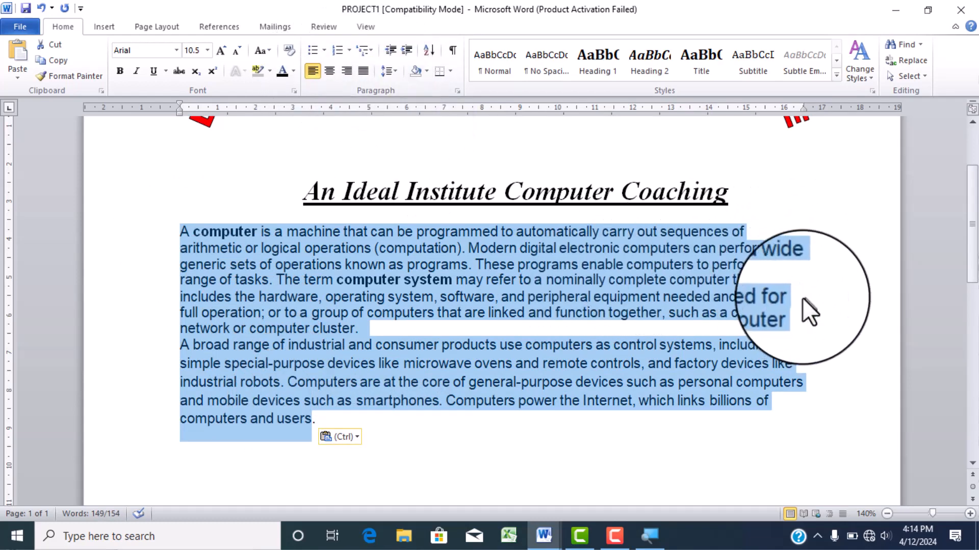
click(363, 71)
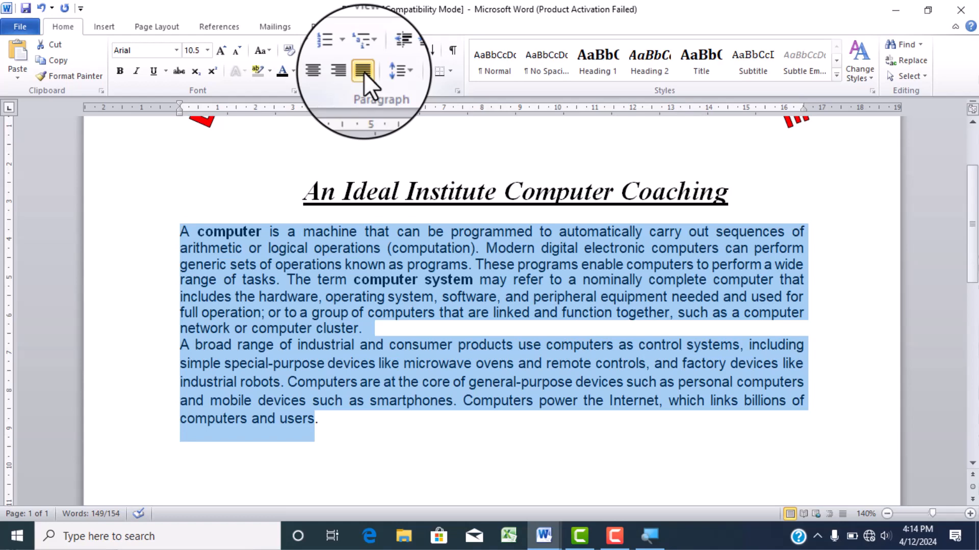
scroll(478, 339, down, 3)
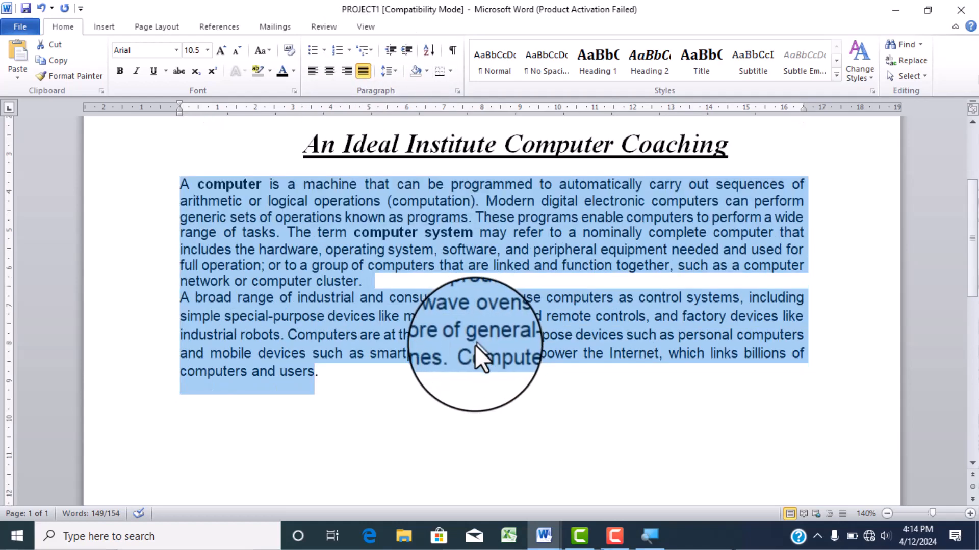
scroll(498, 343, up, 2)
click(415, 436)
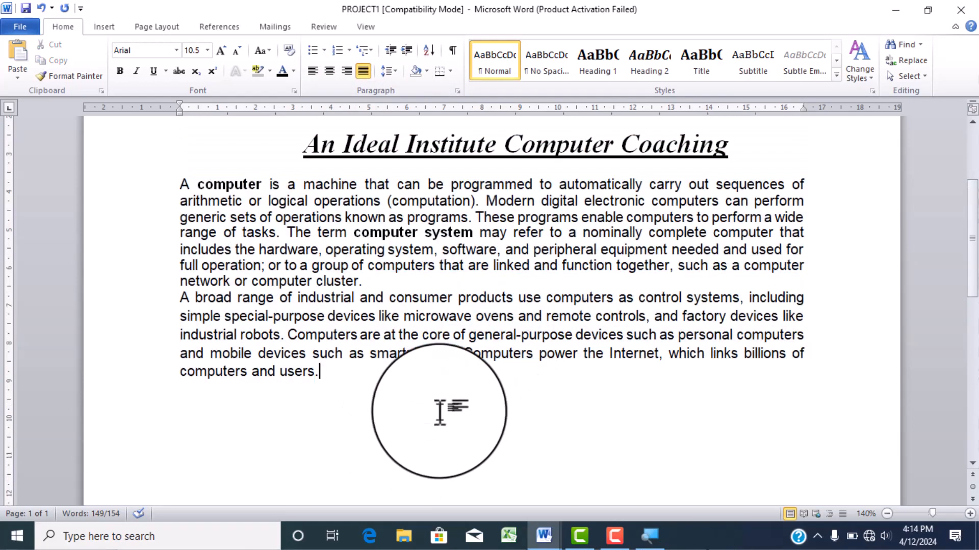
Step: Check the picture in Doc1 and insert the same clip art of a businessman with a computer below the paragraphs in PROJECT1
mouse_move(543, 544)
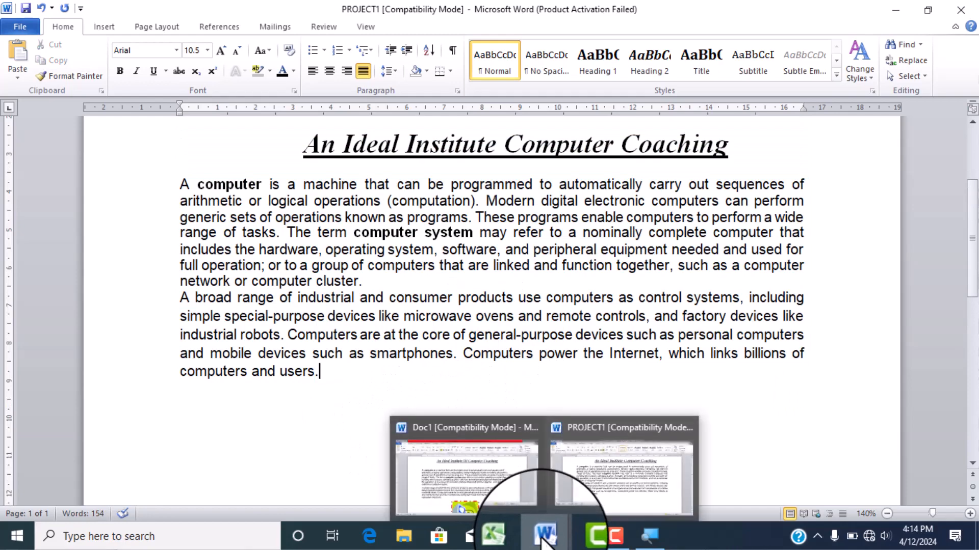
click(498, 472)
scroll(482, 428, down, 5)
scroll(461, 407, down, 2)
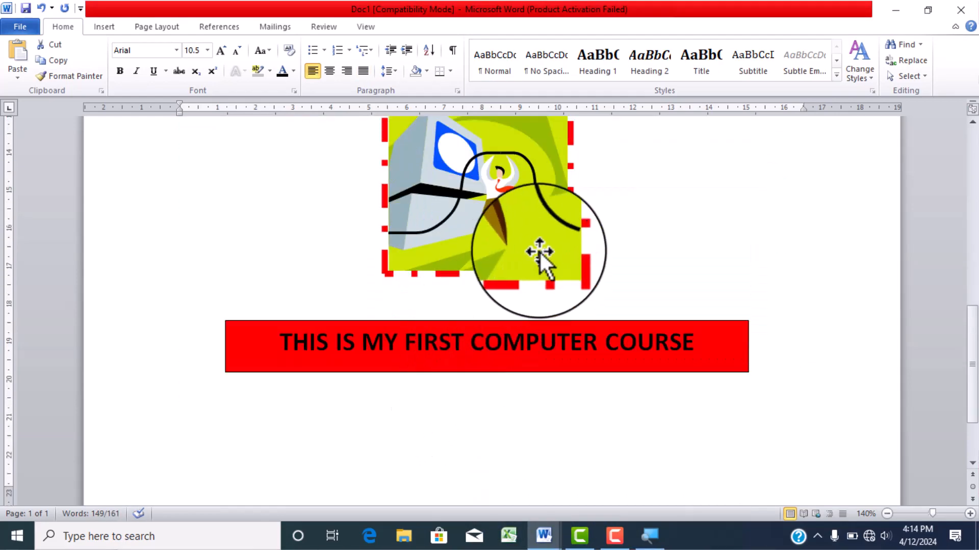
scroll(540, 253, up, 2)
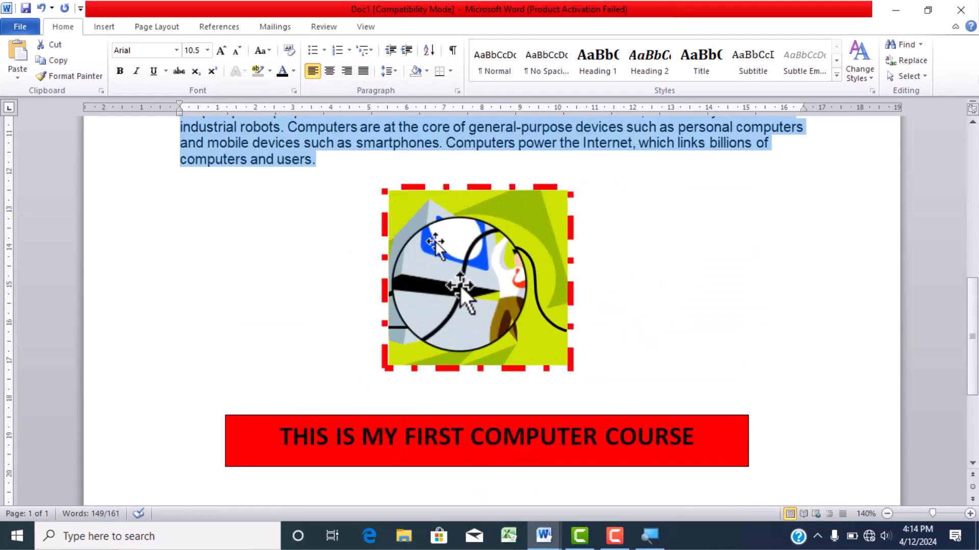
mouse_move(552, 535)
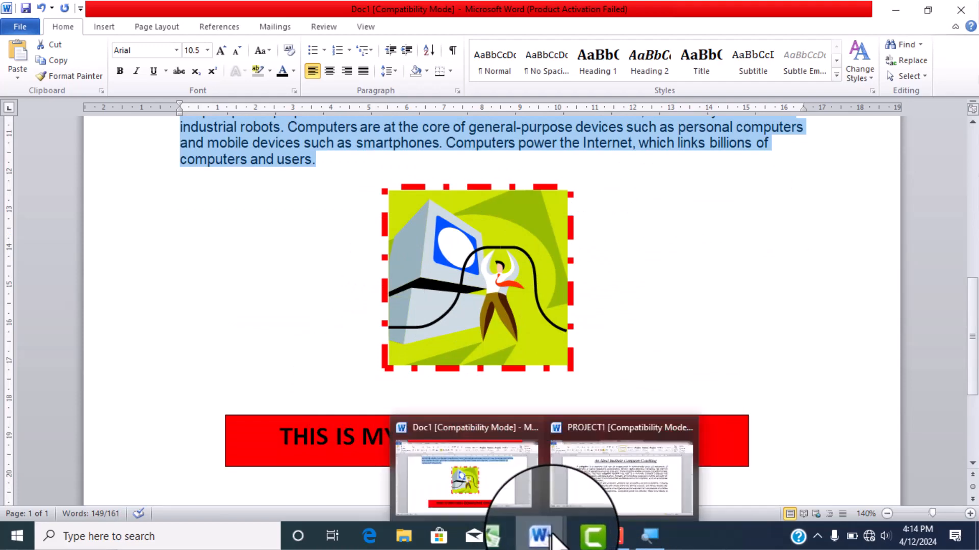
click(595, 484)
double_click(424, 329)
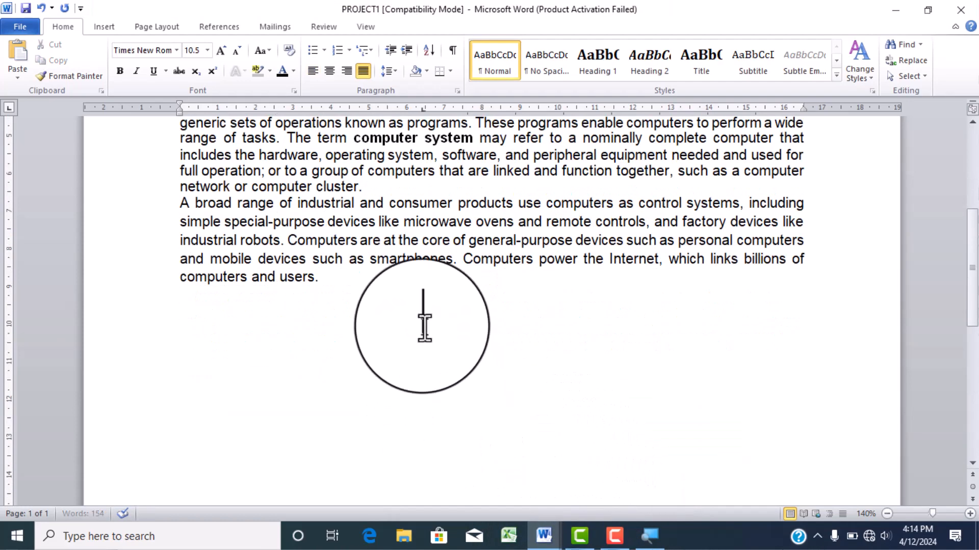
click(111, 27)
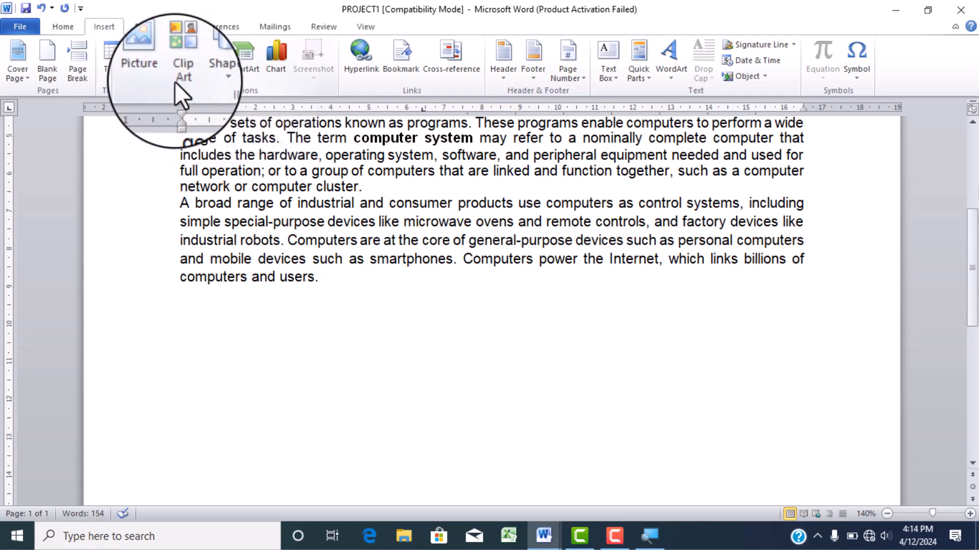
click(181, 59)
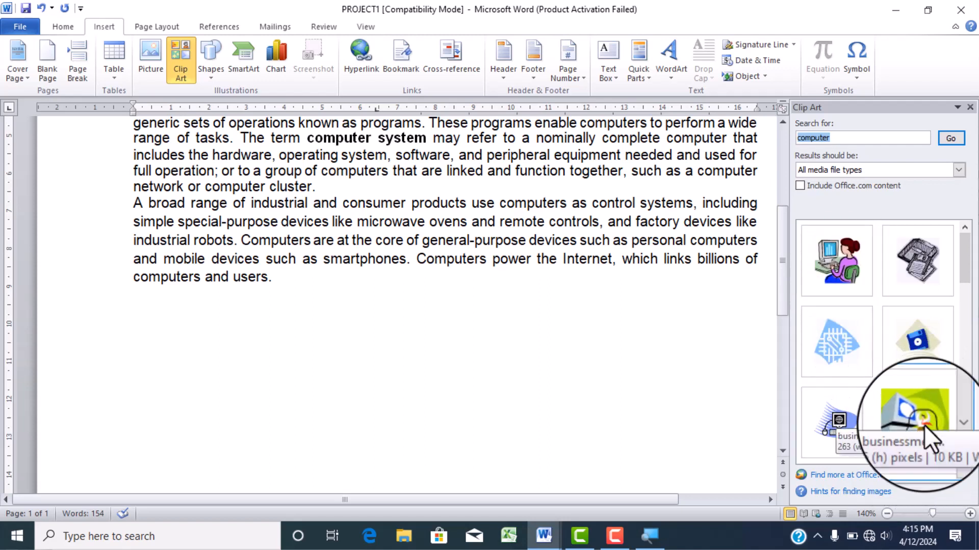
click(922, 423)
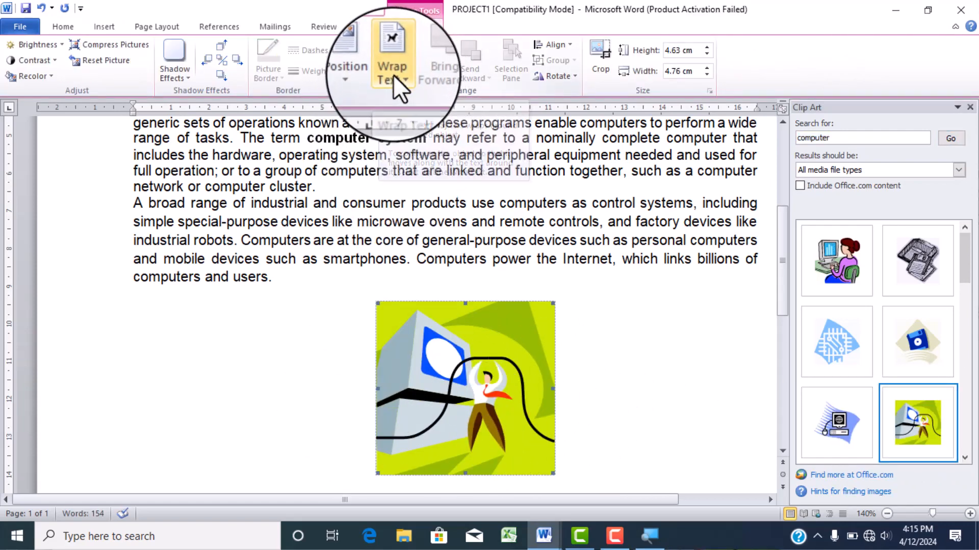
Step: Set the clip art's text wrapping to Through and move it to the middle of the page, just under the paragraphs
click(393, 76)
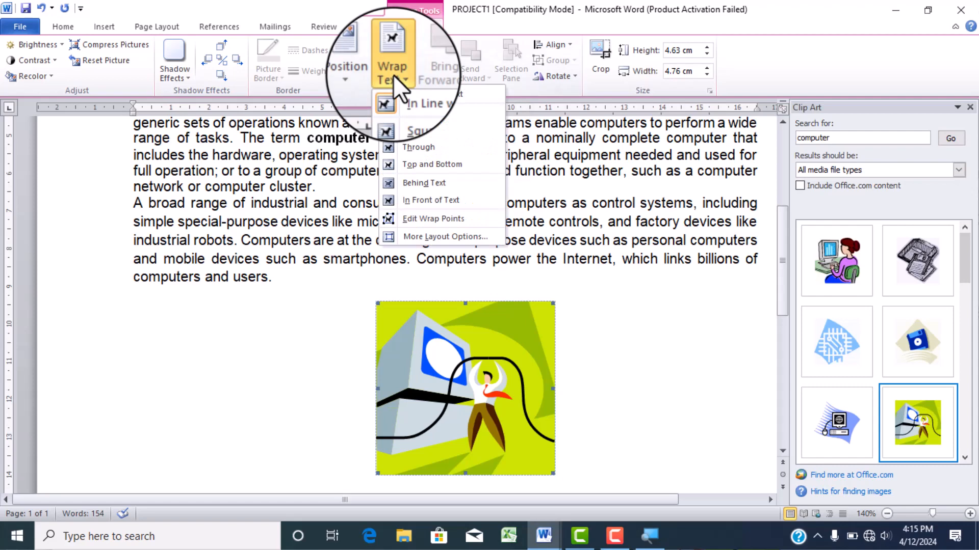
click(419, 148)
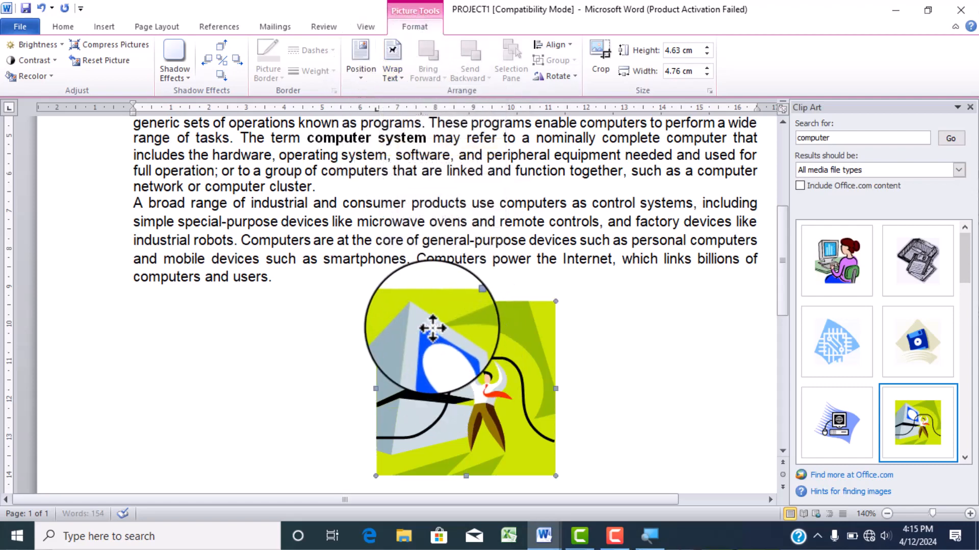
drag(472, 384, 444, 380)
scroll(451, 385, down, 1)
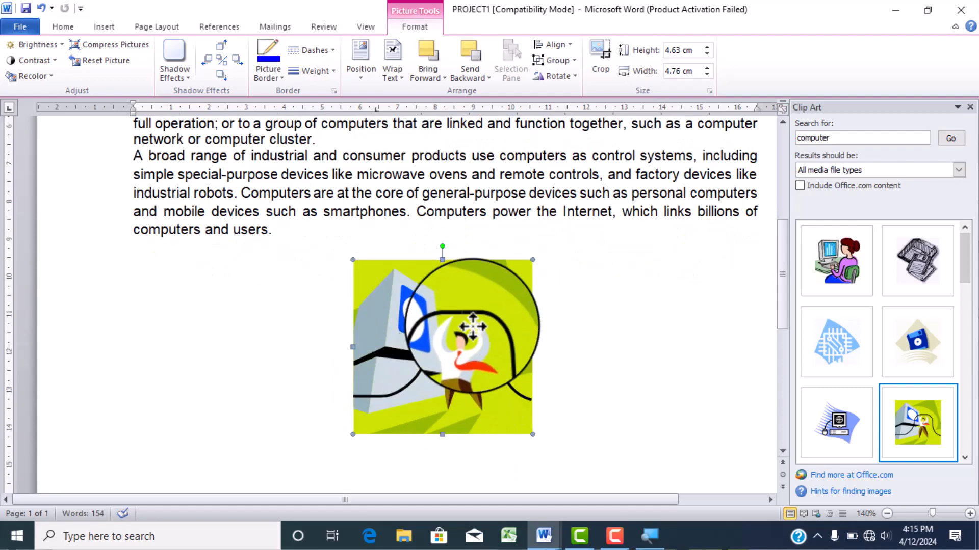
drag(468, 337, 472, 325)
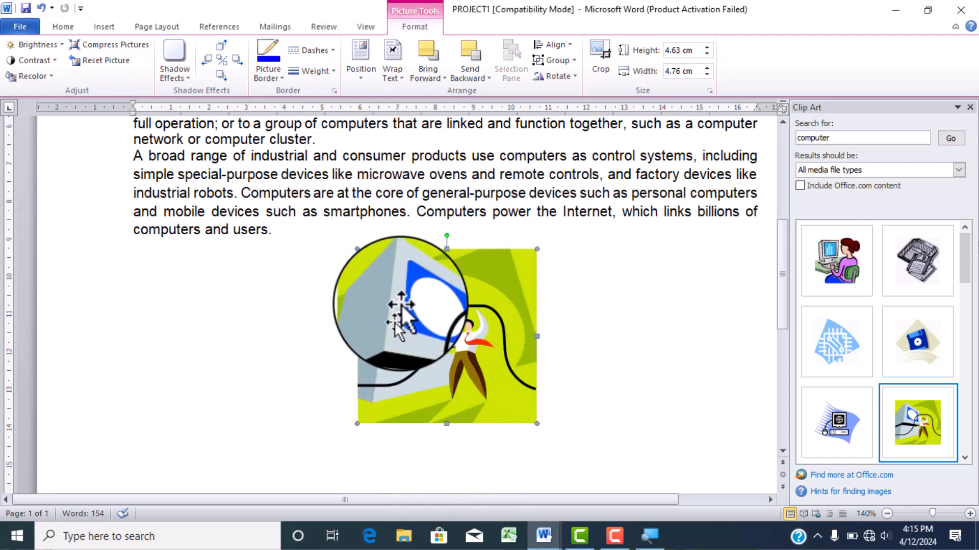
Step: Give the clip art a 3 pt red border with a dash-dot line style
click(326, 71)
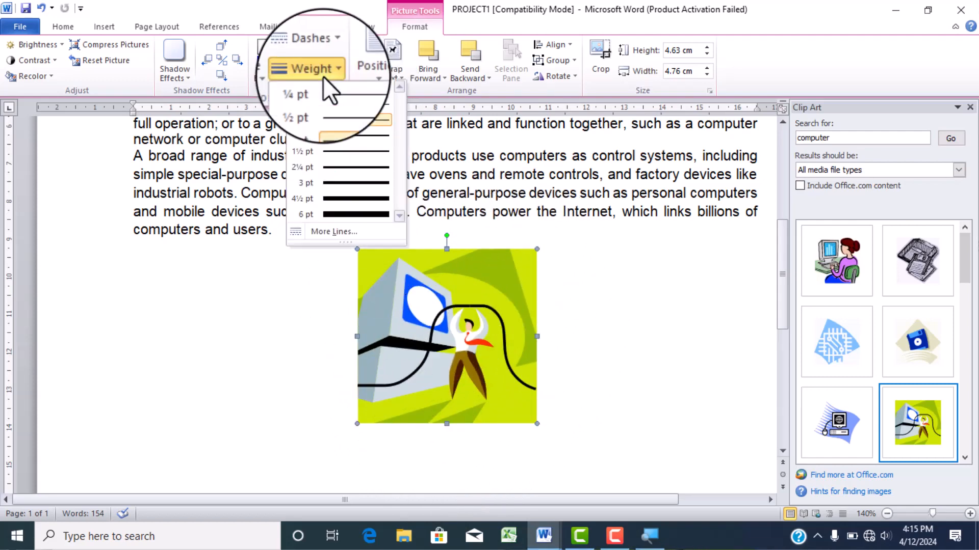
click(347, 183)
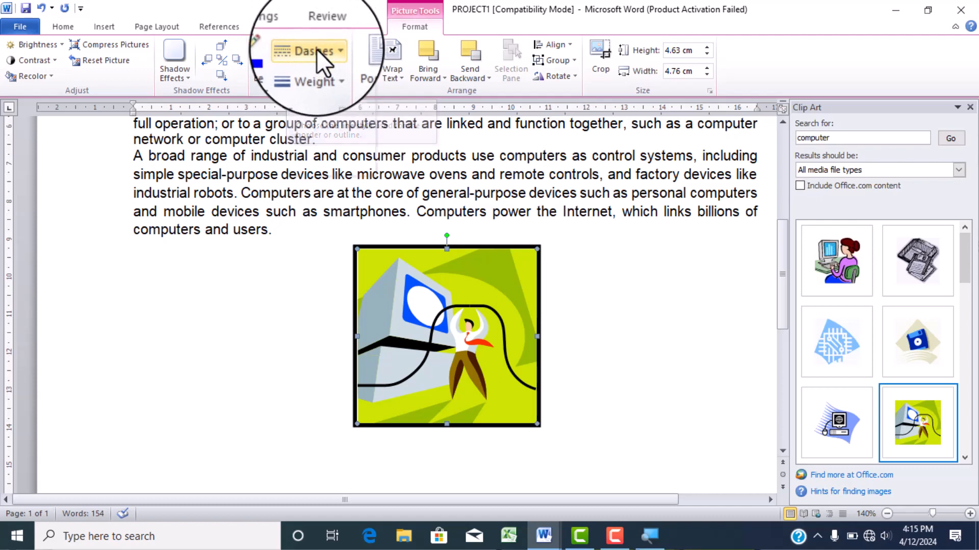
click(319, 51)
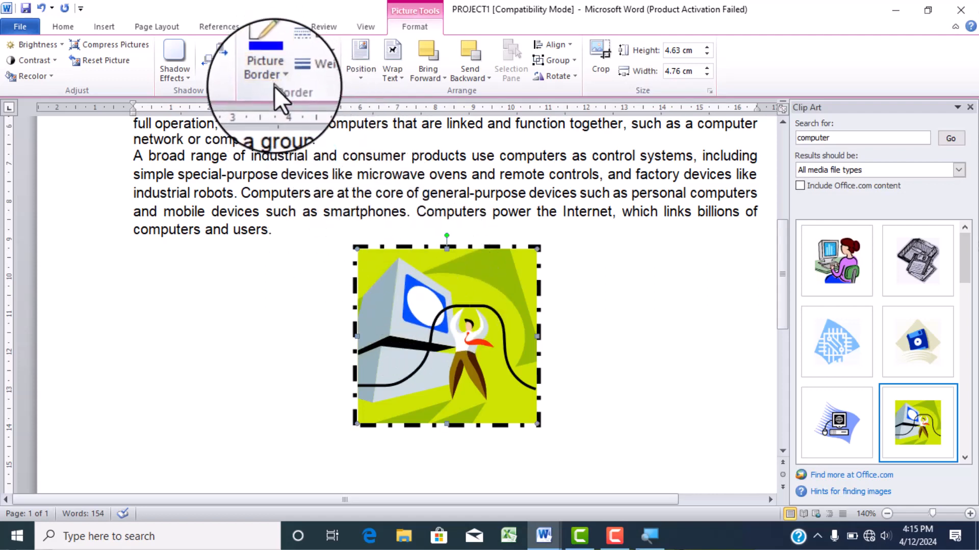
click(270, 74)
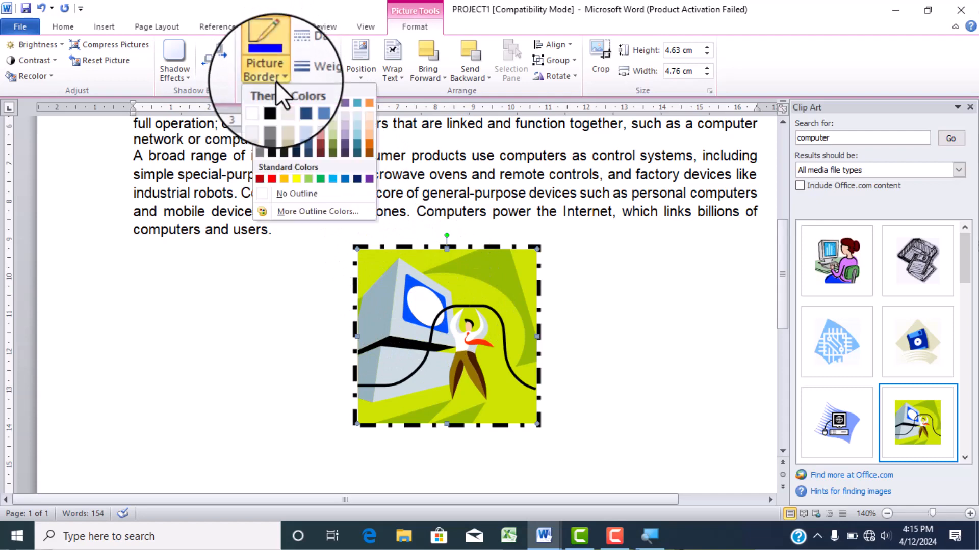
click(273, 180)
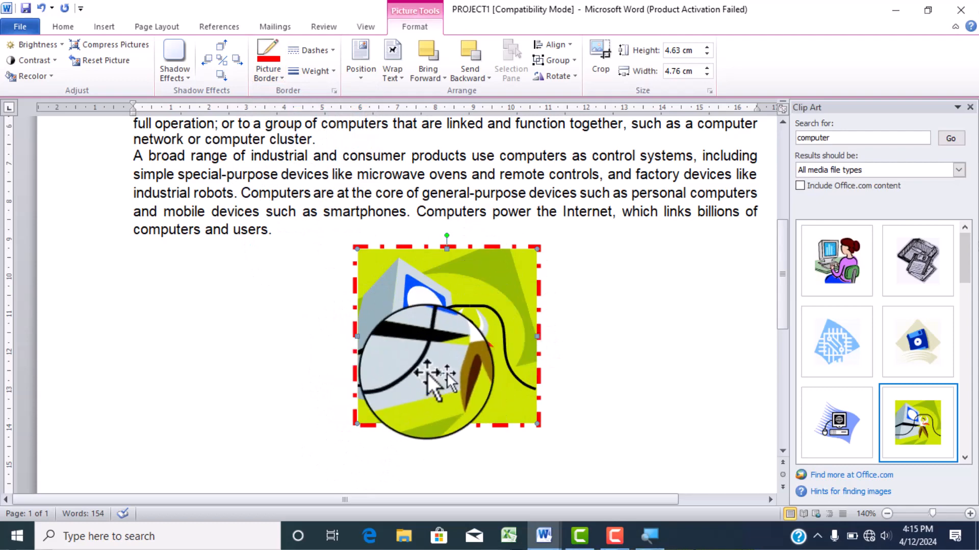
Step: Close the clip art search and place the text cursor in the blank area below the picture
click(972, 107)
scroll(561, 339, down, 2)
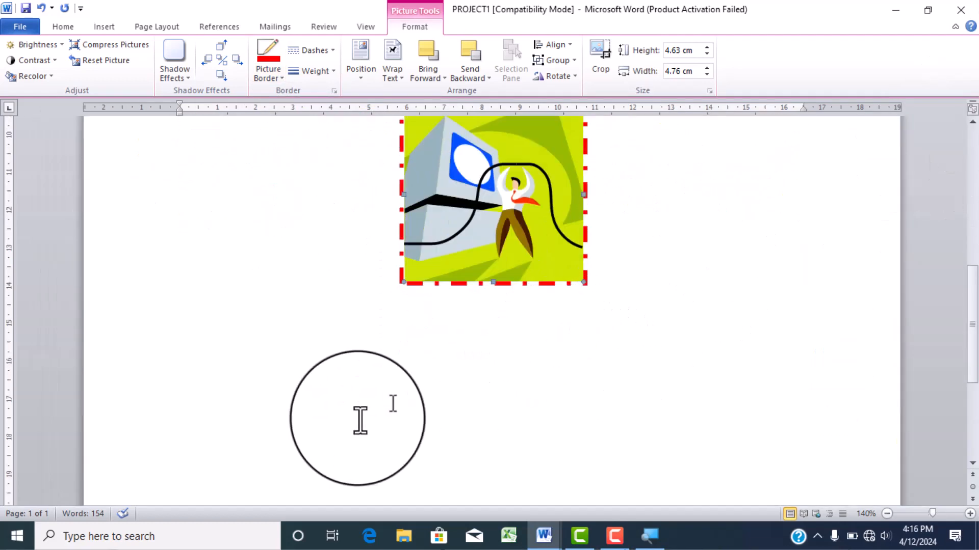
click(368, 357)
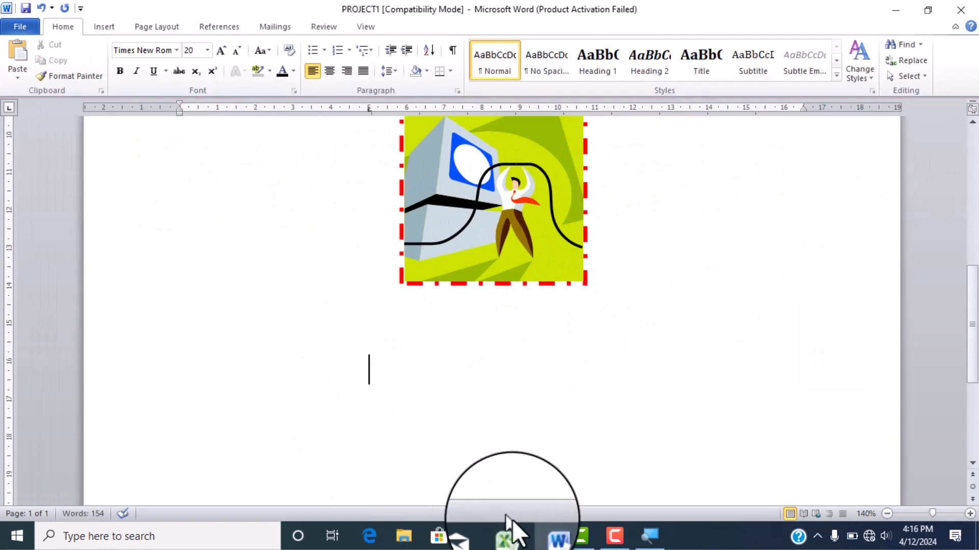
Step: Examine the red banner below the picture in Doc1, and return to PROJECT1
mouse_move(547, 538)
click(490, 478)
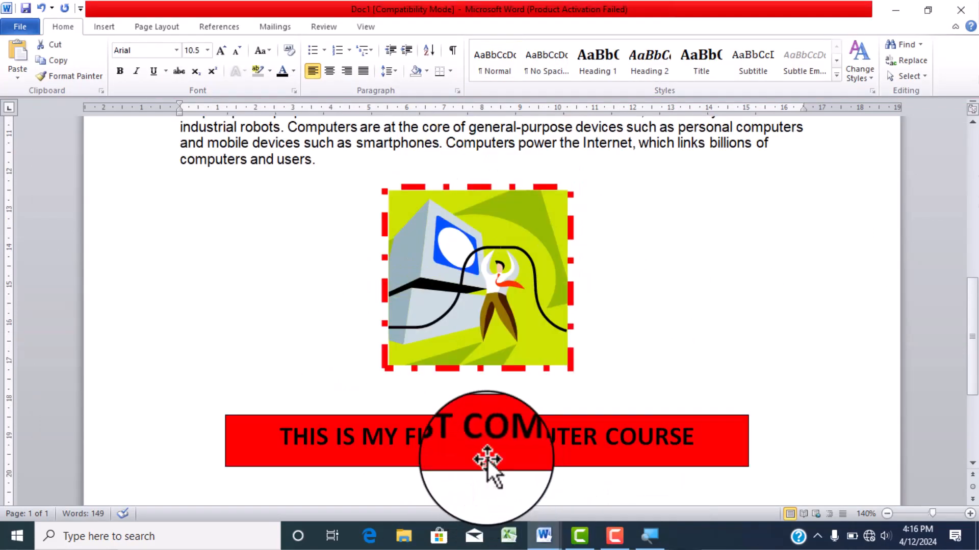
scroll(474, 433, down, 3)
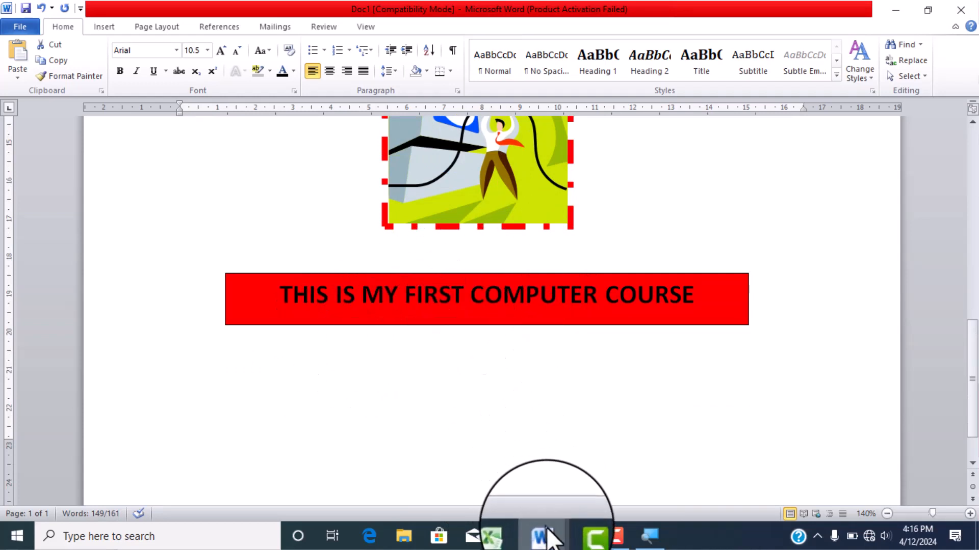
mouse_move(550, 538)
click(598, 471)
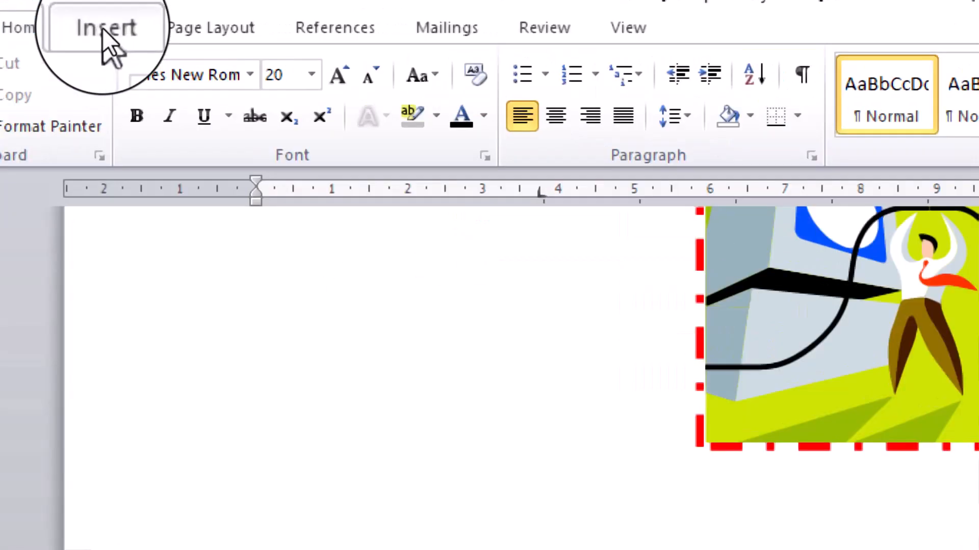
Step: Draw a wide rectangle of about 12.25 cm by 1.27 cm below the clip art
click(104, 28)
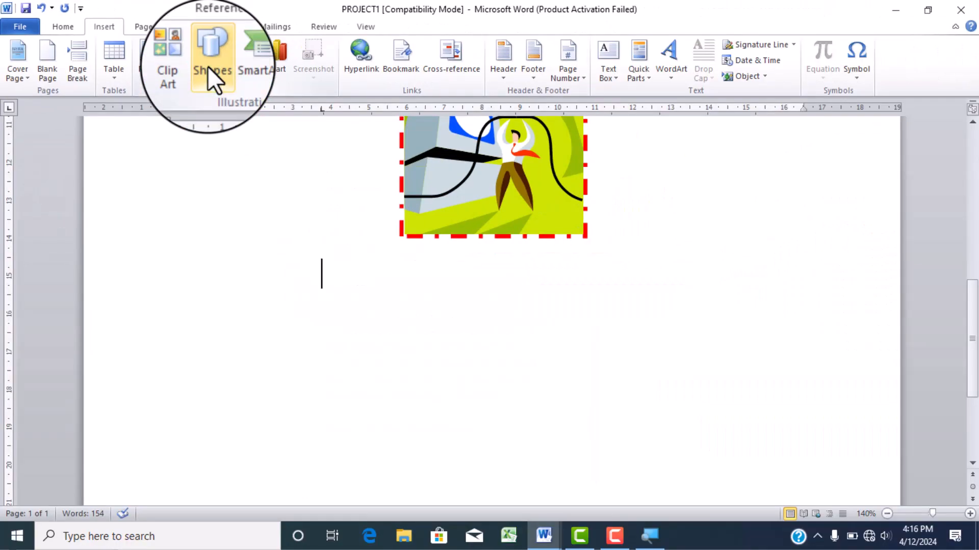
click(207, 66)
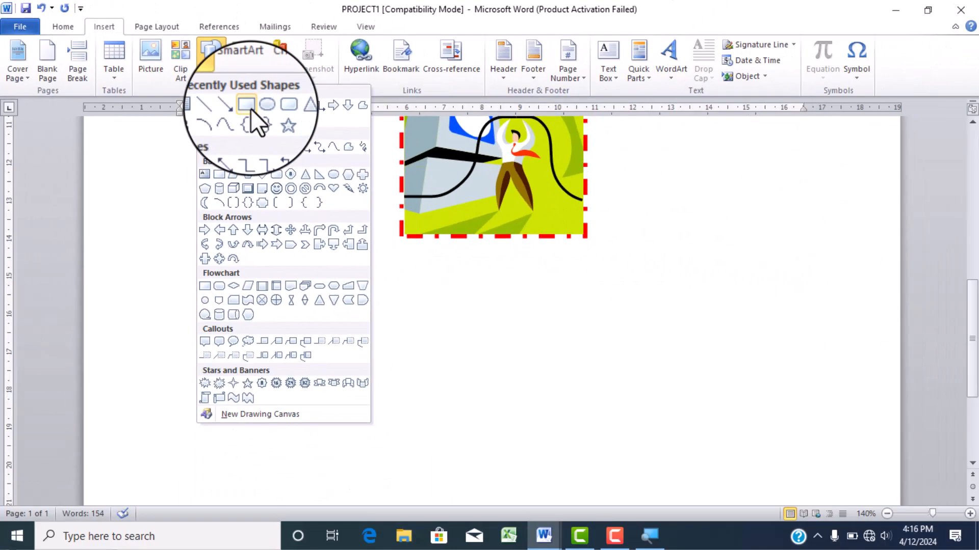
click(250, 105)
drag(270, 283, 734, 331)
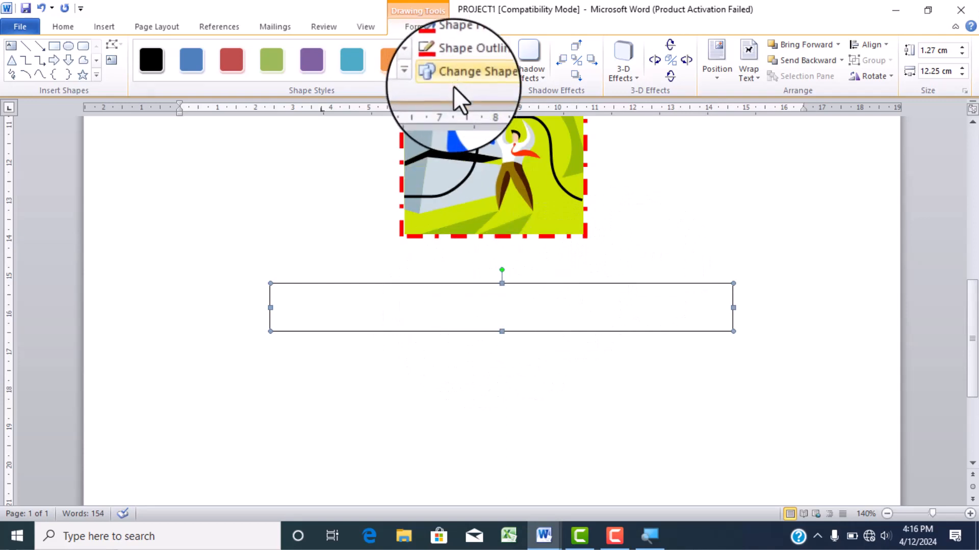
Step: Fill the rectangle with red and give it a 3 pt black outline
click(462, 44)
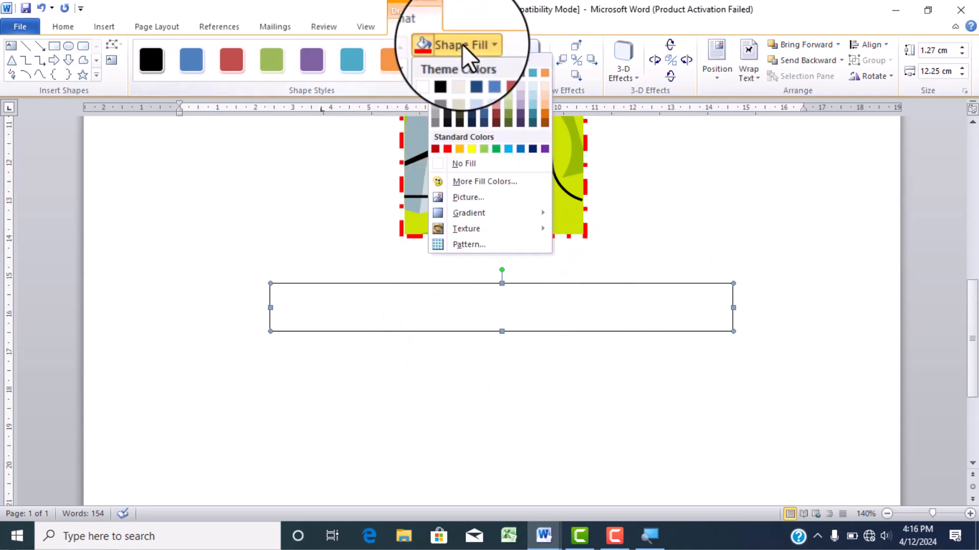
click(446, 147)
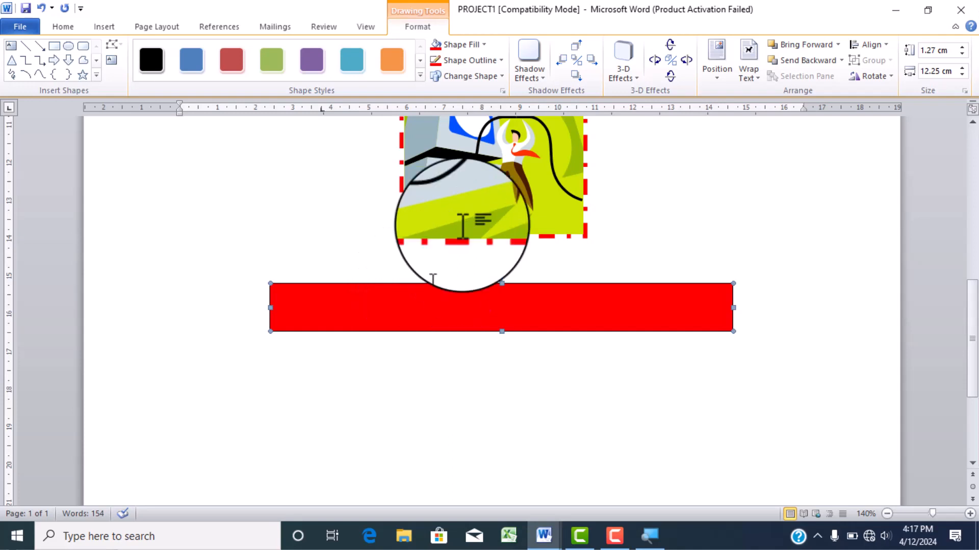
click(488, 63)
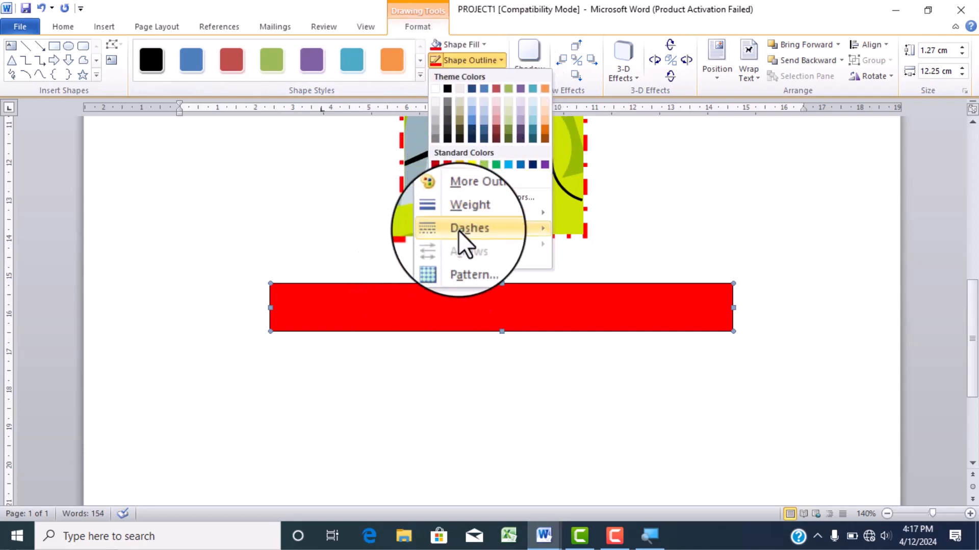
mouse_move(463, 214)
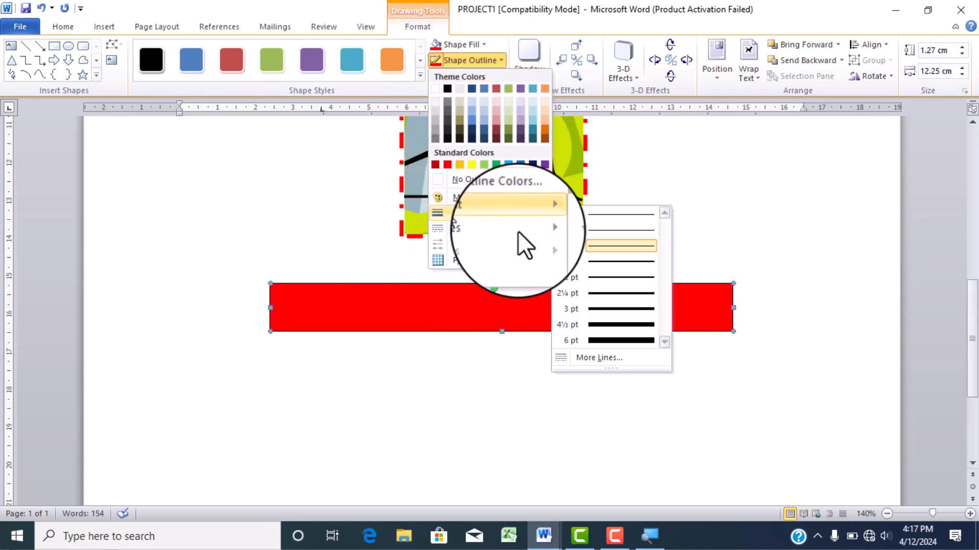
click(601, 307)
click(474, 64)
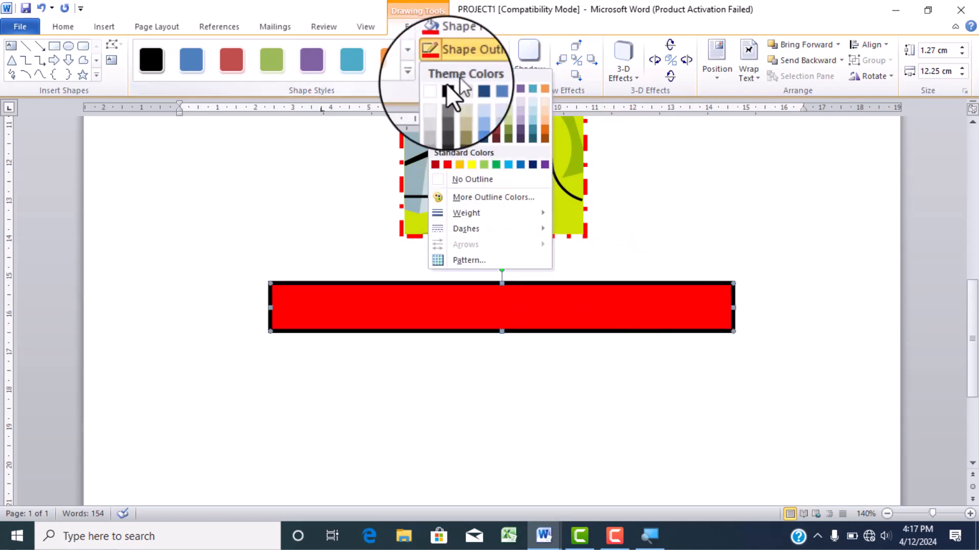
click(448, 87)
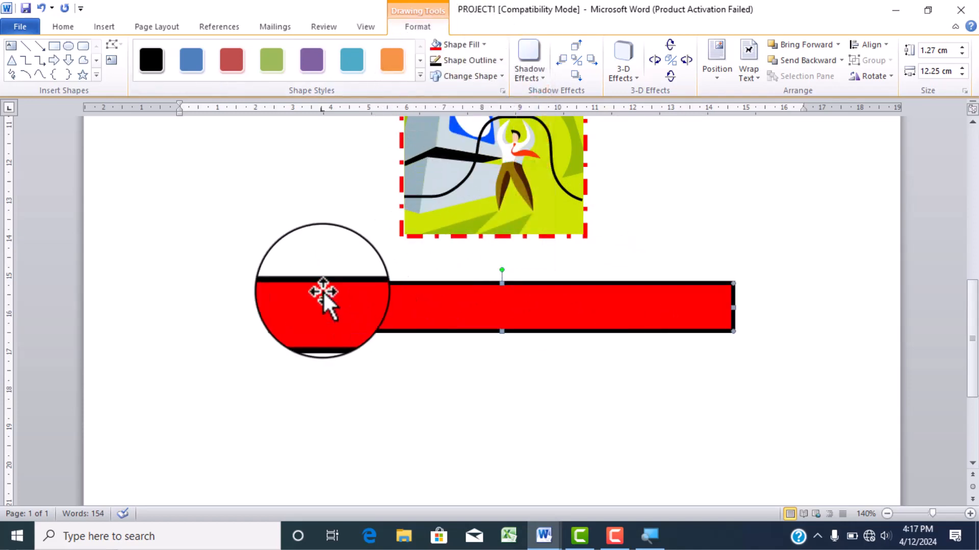
Step: Add the text "THIS IS MY FIRST COMPUTER COURSE" inside the red rectangle
right_click(350, 305)
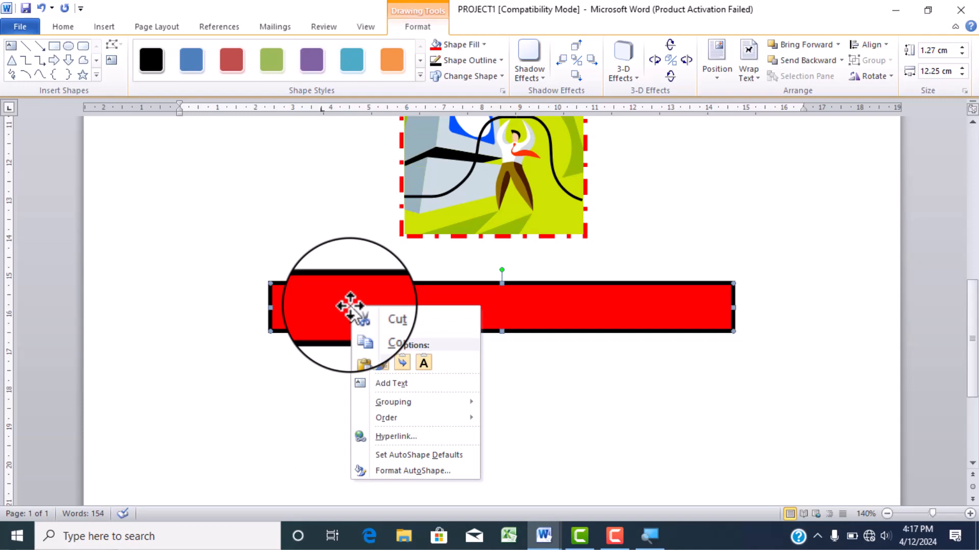
click(387, 384)
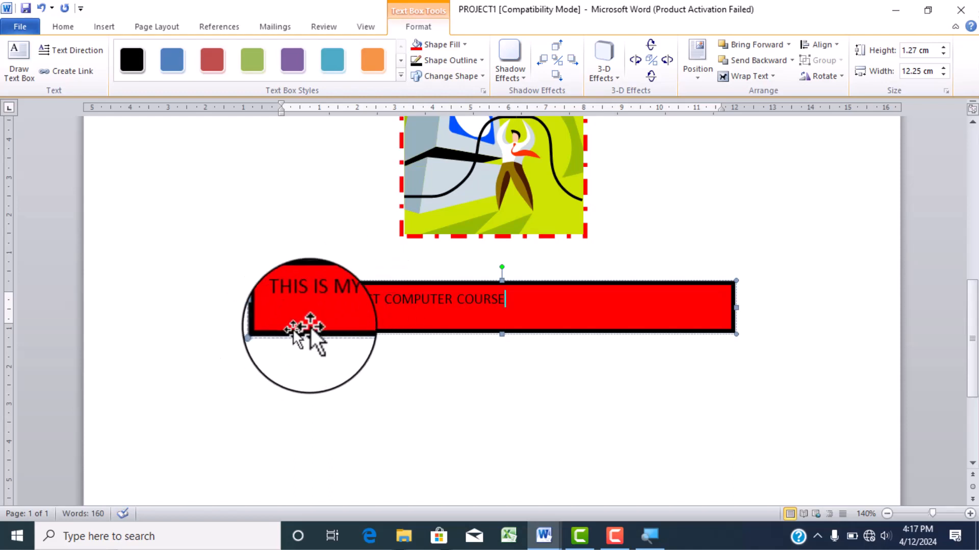
Step: Center the banner text, enlarge it to 18 pt and make it bold
drag(284, 302, 505, 299)
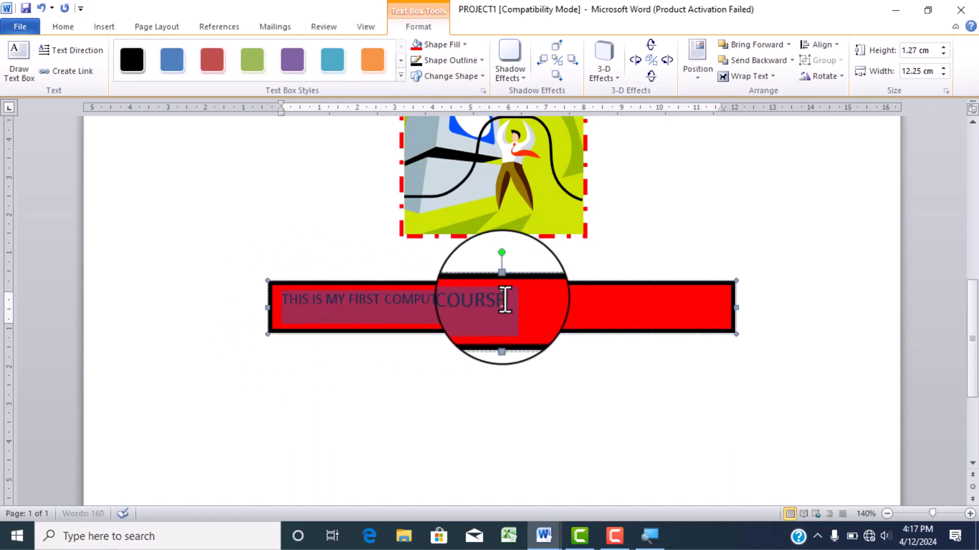
click(60, 28)
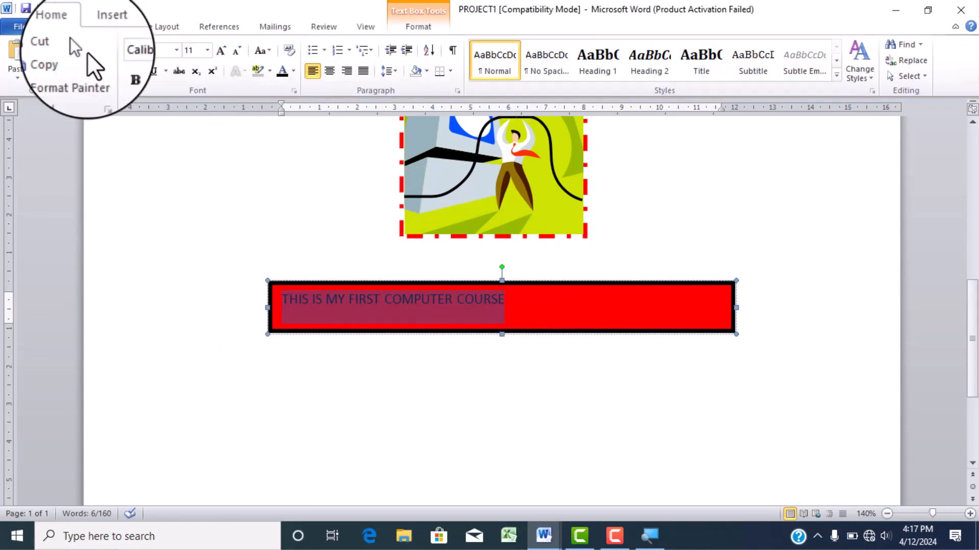
click(330, 71)
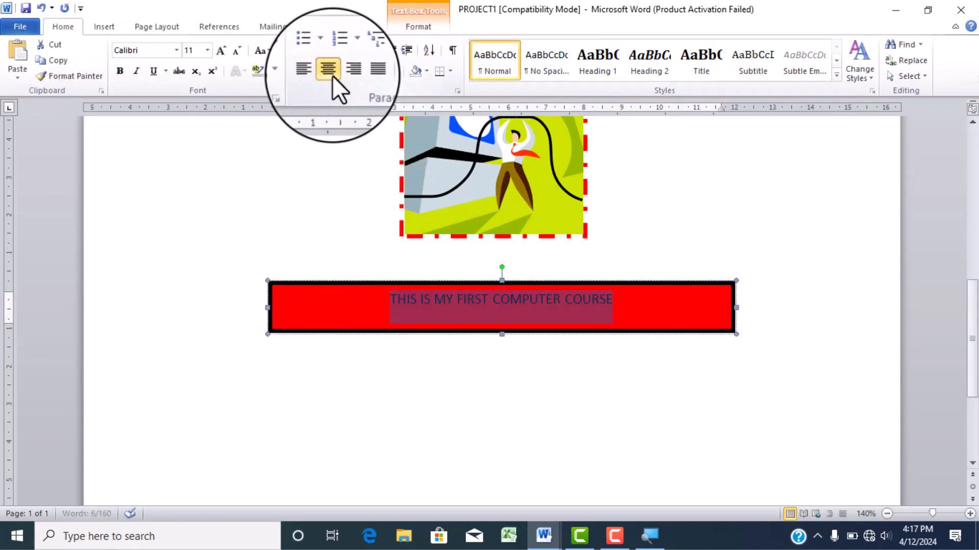
click(223, 49)
click(223, 49)
click(223, 49)
click(223, 49)
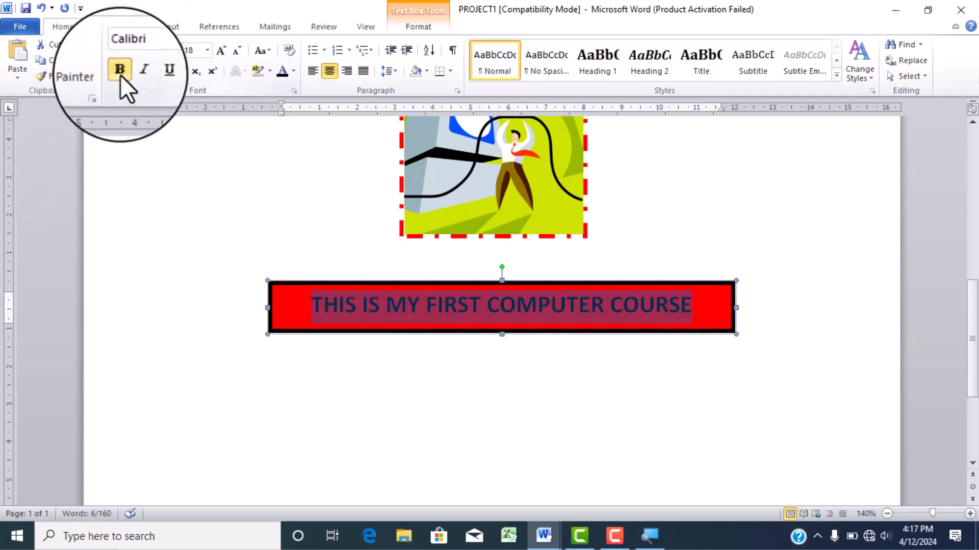
click(358, 363)
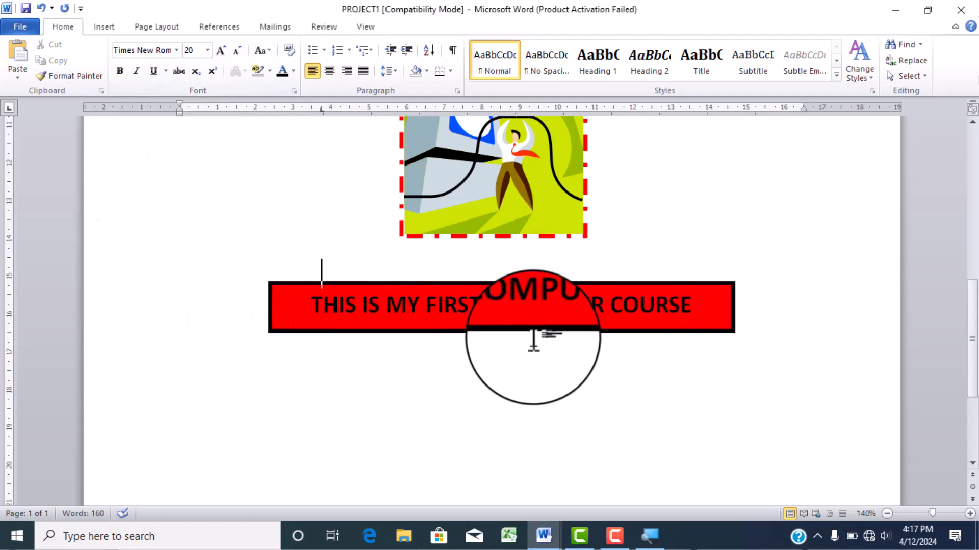
Step: Review the whole PROJECT1 page, from the arched heading and paragraphs to the clip art and red banner
scroll(532, 339, up, 10)
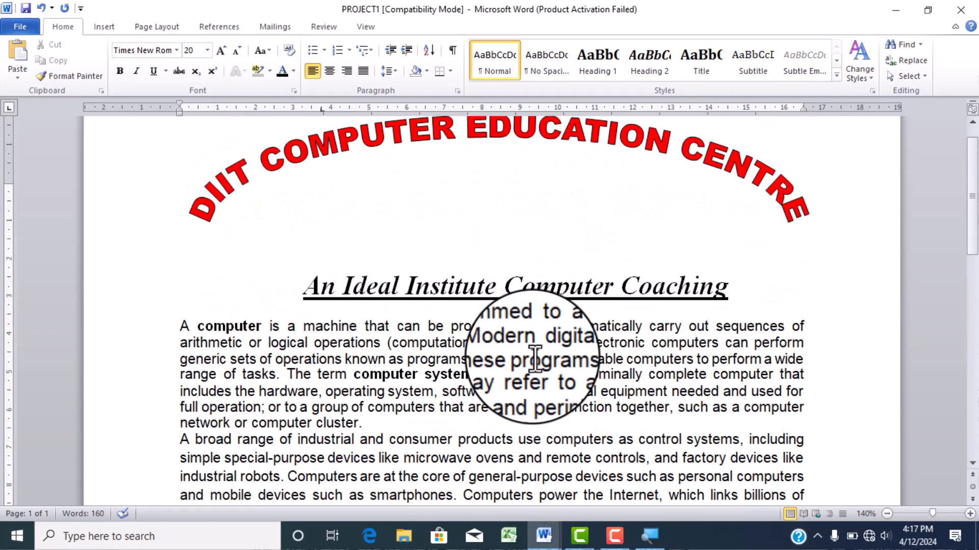
scroll(478, 174, up, 1)
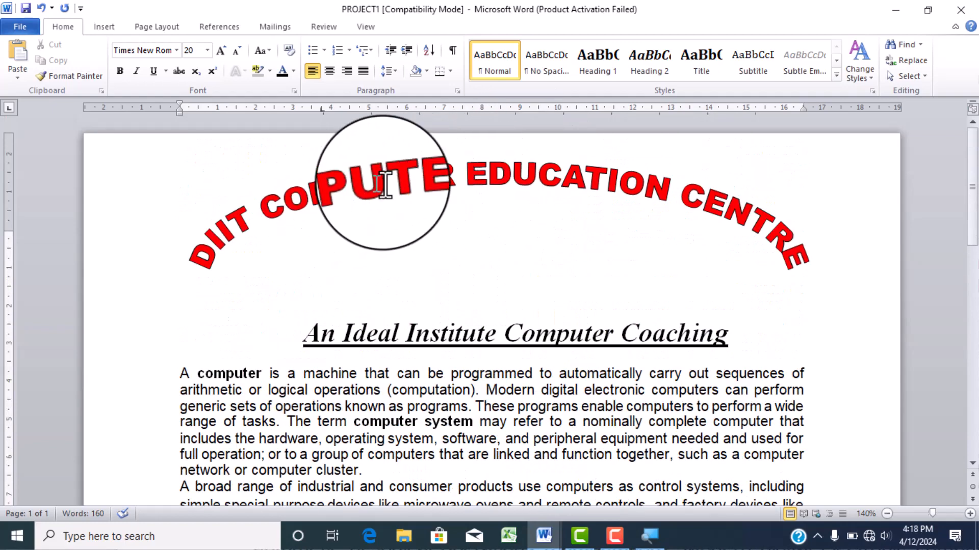
scroll(415, 294, down, 2)
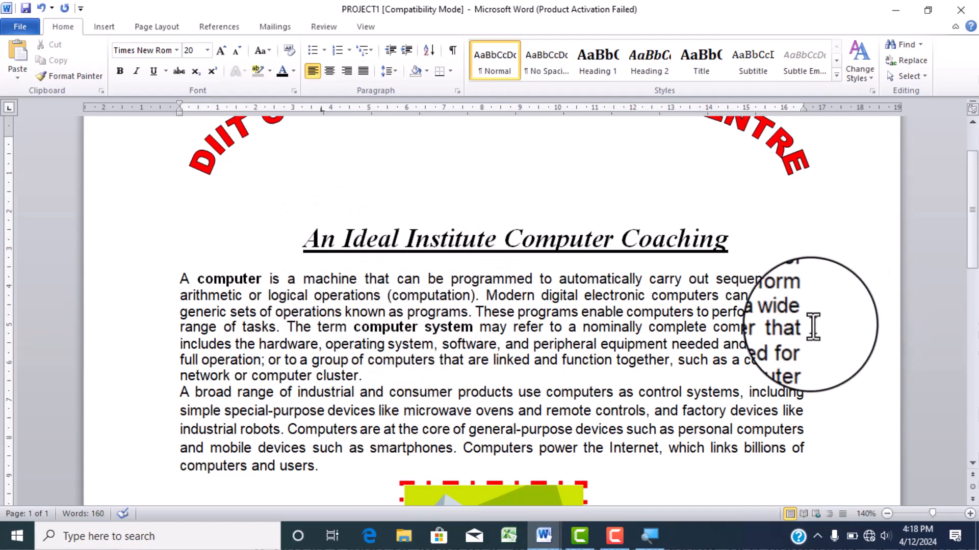
scroll(813, 326, down, 6)
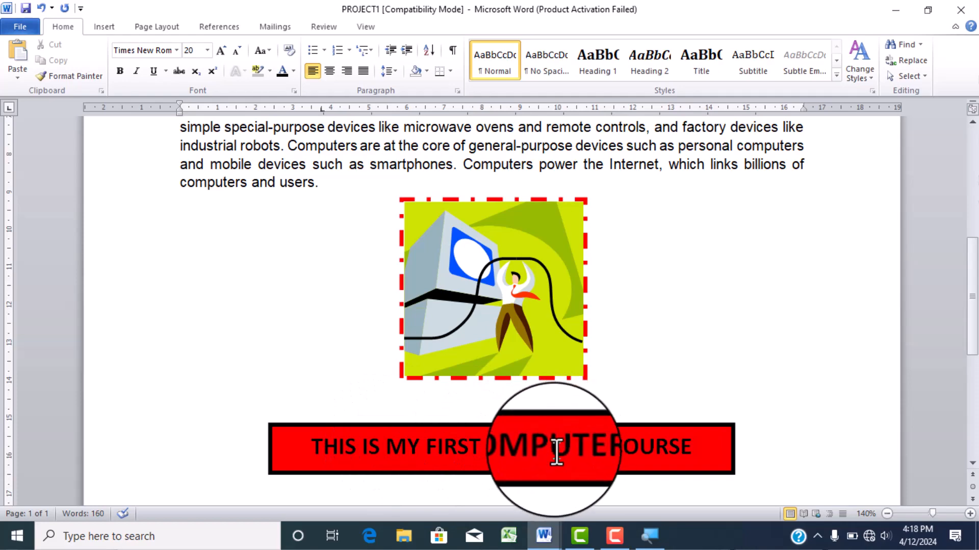
scroll(734, 305, up, 6)
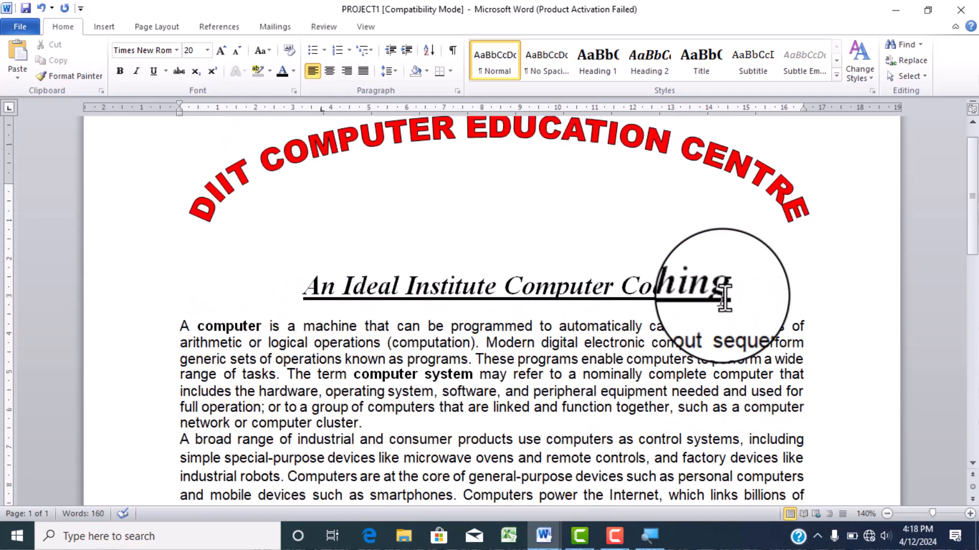
scroll(634, 329, down, 4)
scroll(614, 339, up, 2)
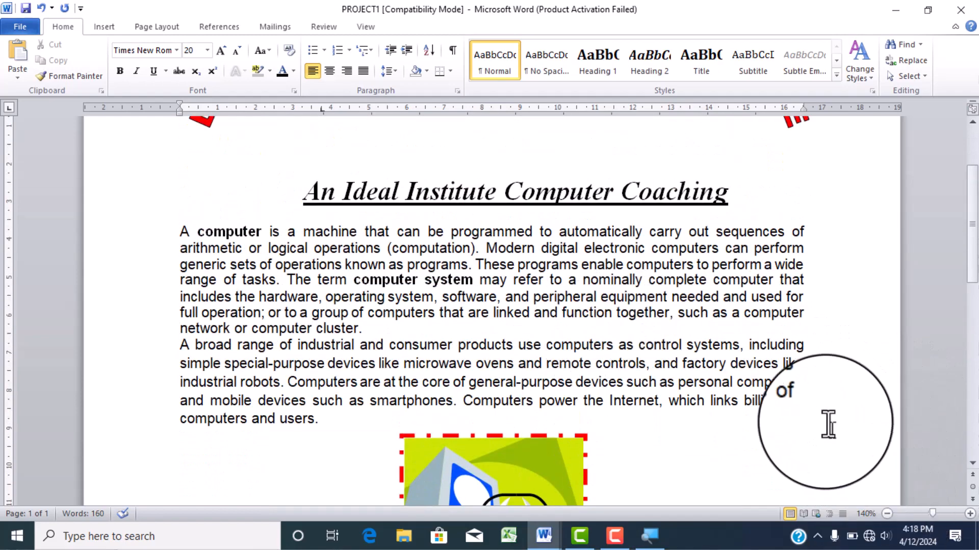
click(819, 407)
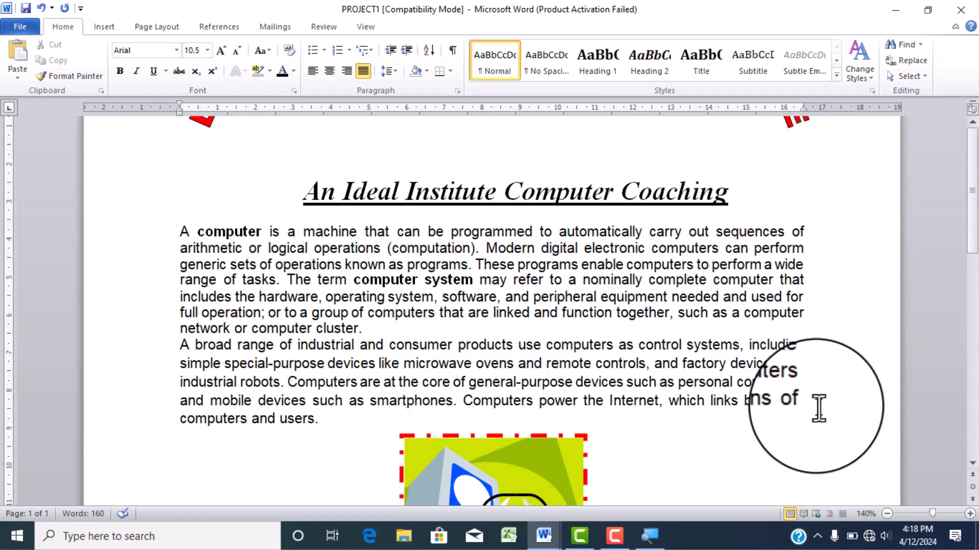
ctrl+scroll(818, 406, down, 2)
ctrl+scroll(818, 407, down, 1)
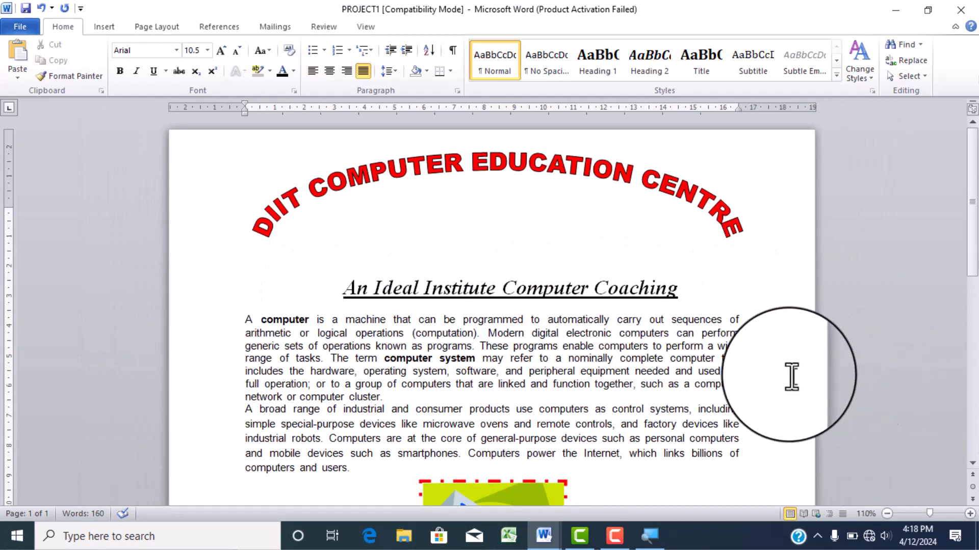